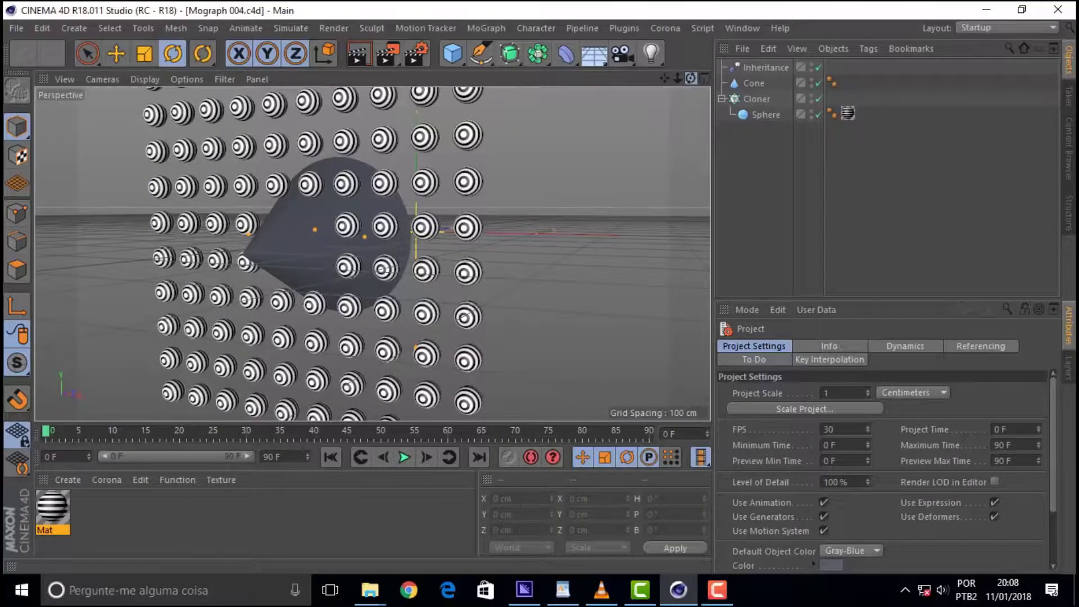
# Step: Delete the Inheritance effector and the Cone, leaving only the sphere Cloner
pyautogui.moveTo(337, 253)
pyautogui.keyDown('alt'); pyautogui.mouseDown()
pyautogui.moveTo(360, 236)
pyautogui.moveTo(349, 269)
pyautogui.moveTo(365, 248)
pyautogui.moveTo(371, 254)
pyautogui.mouseUp(); pyautogui.keyUp('alt')
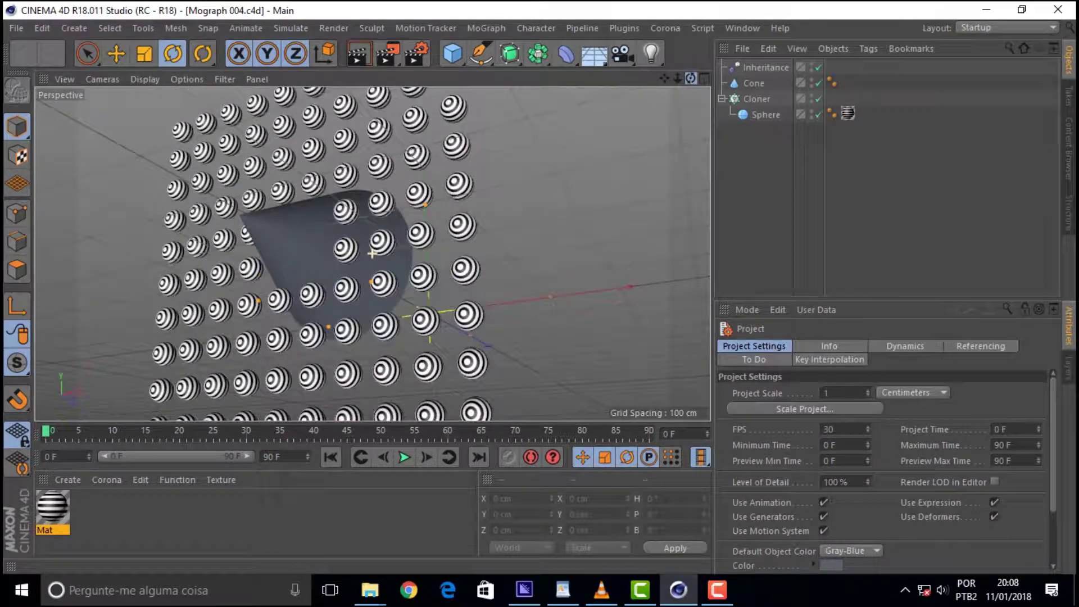
pyautogui.click(761, 70)
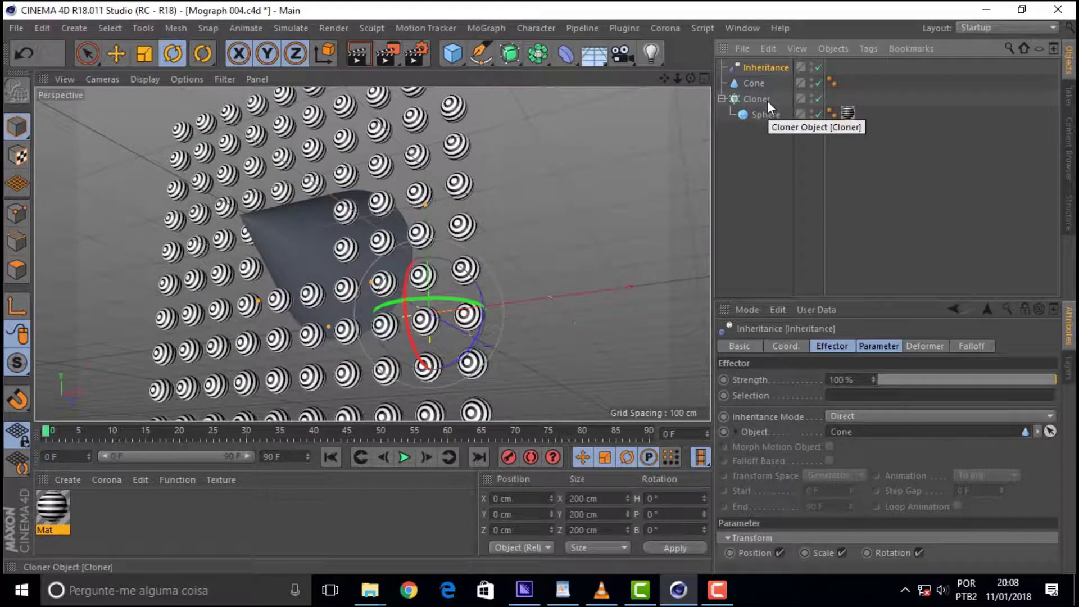
pyautogui.press('Delete')
pyautogui.click(753, 67)
pyautogui.press('Delete')
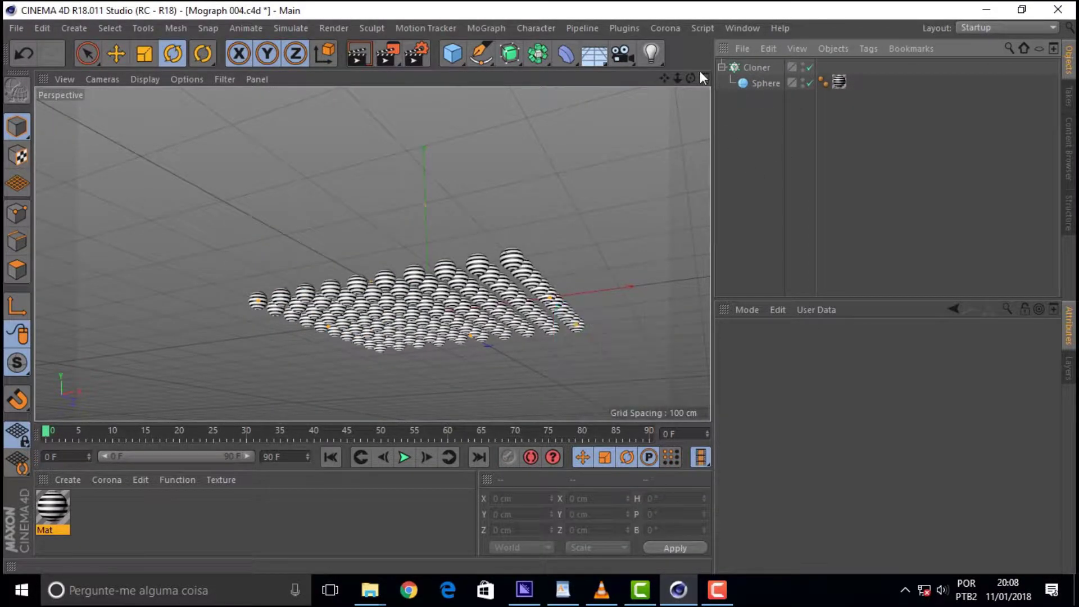
# Step: Set the cloned Sphere's radius to 10 cm
pyautogui.moveTo(691, 78); pyautogui.dragTo(786, 67)
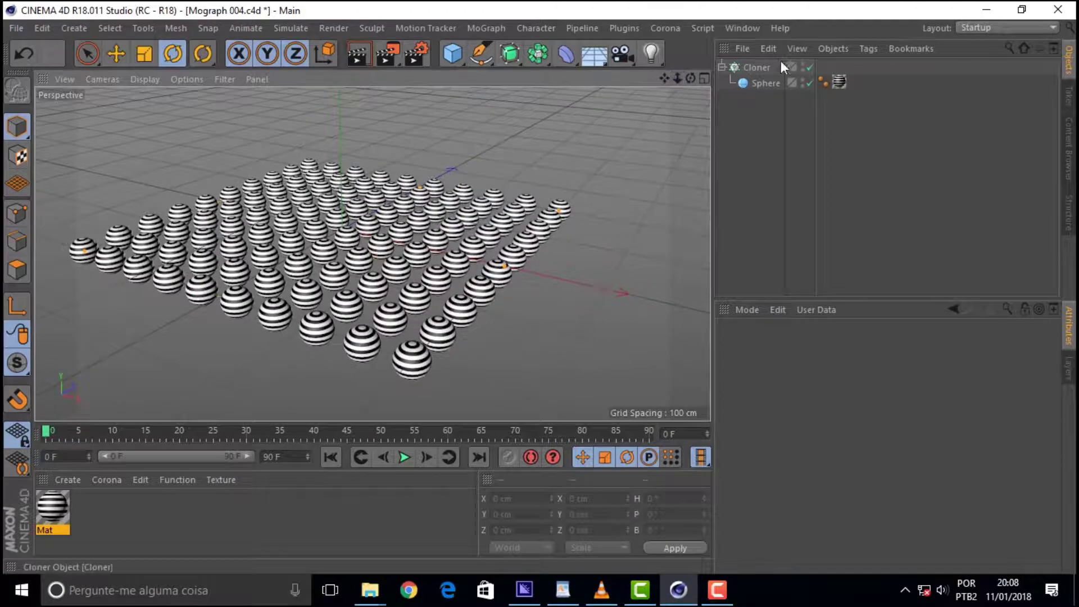
pyautogui.moveTo(692, 79)
pyautogui.mouseDown()
pyautogui.moveTo(668, 90)
pyautogui.moveTo(705, 80)
pyautogui.mouseUp()
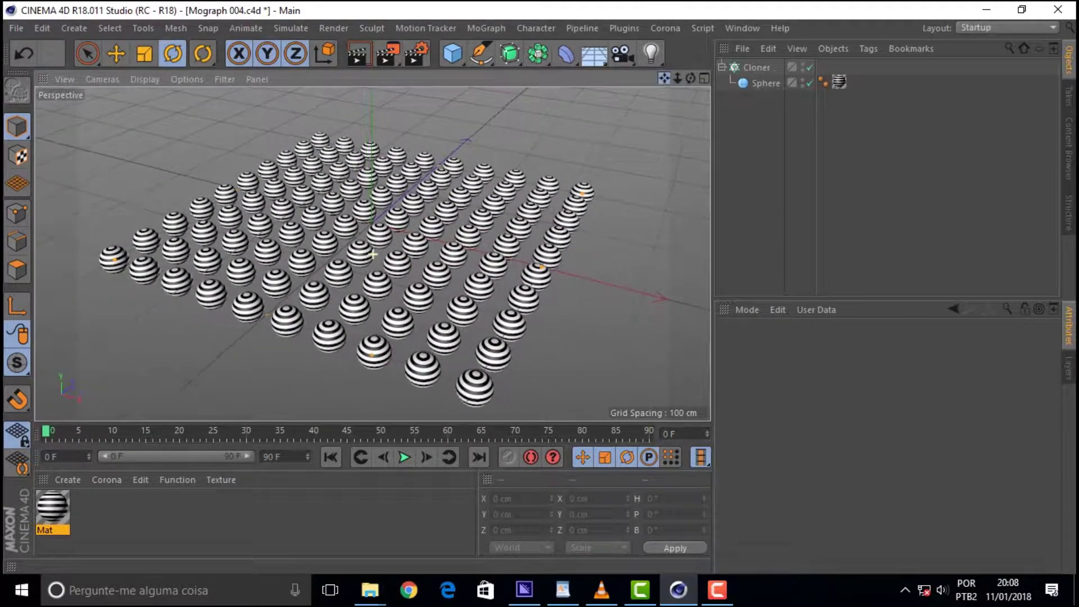
pyautogui.click(749, 67)
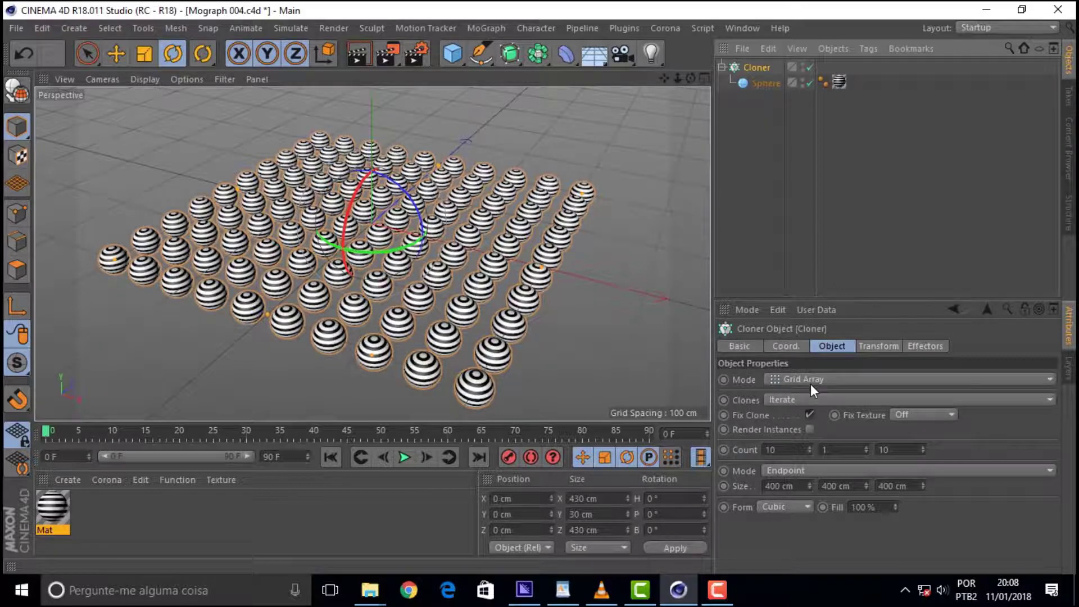
pyautogui.click(763, 84)
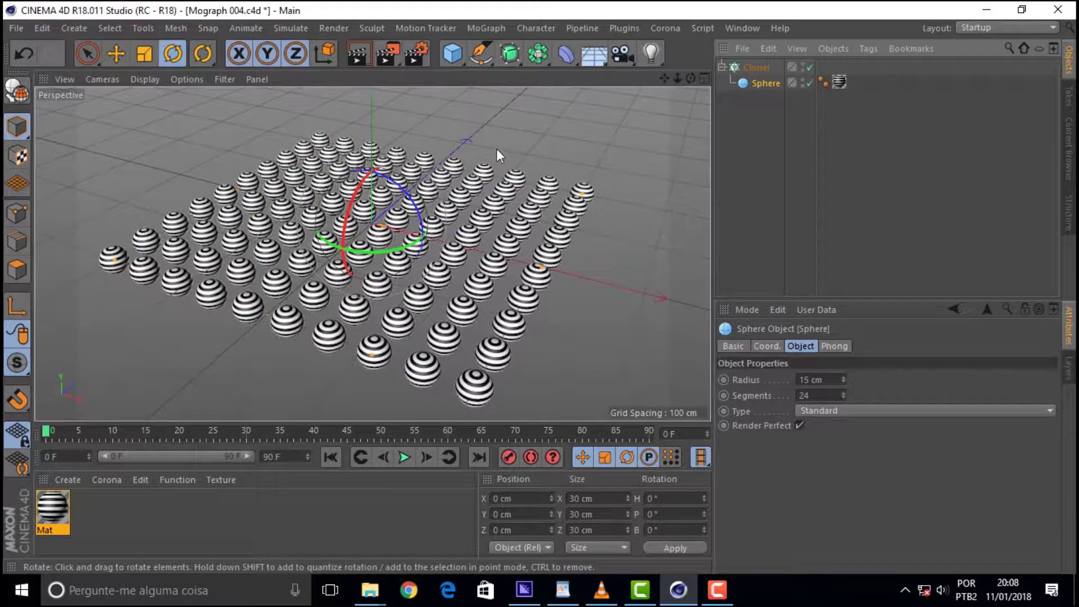
pyautogui.doubleClick(810, 382)
pyautogui.write('10')
pyautogui.press('Return')
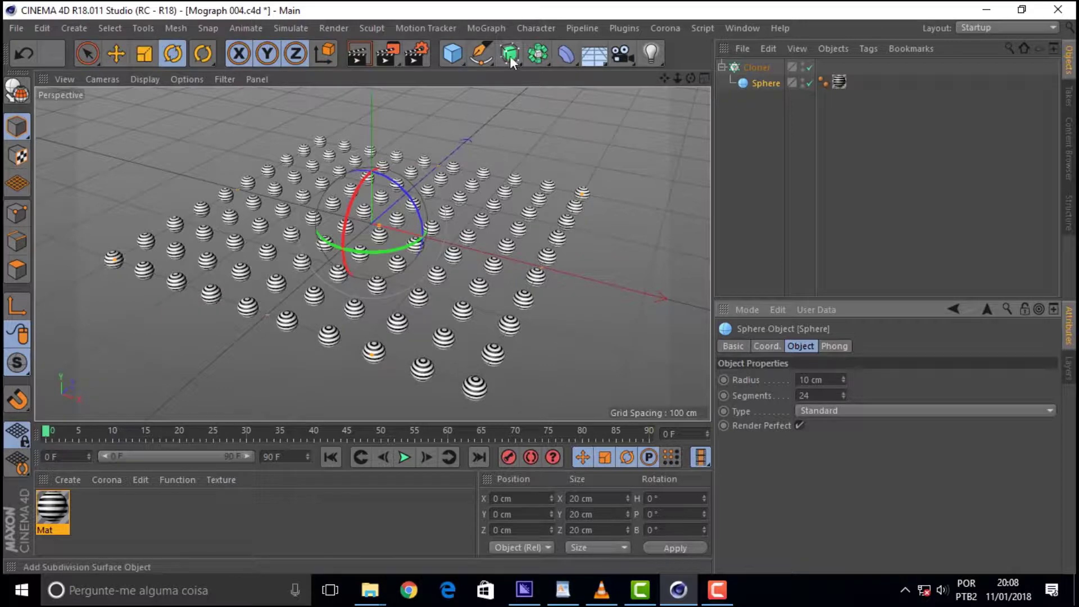
pyautogui.click(456, 56)
# Step: Add a Plane and switch the viewport display to Gouraud Shading (Lines)
pyautogui.click(606, 104)
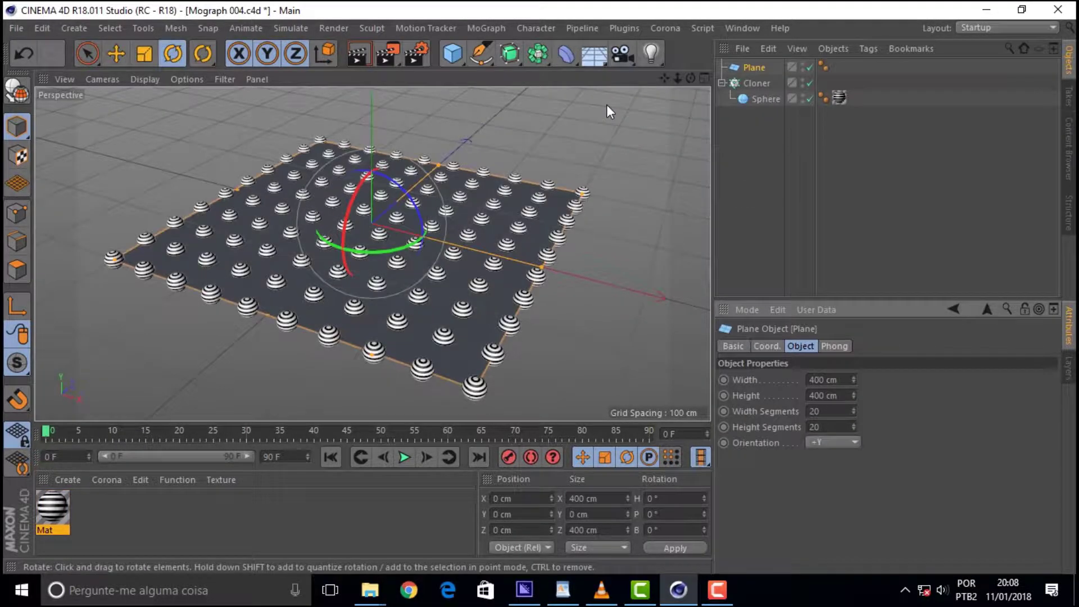
pyautogui.click(154, 79)
pyautogui.click(200, 112)
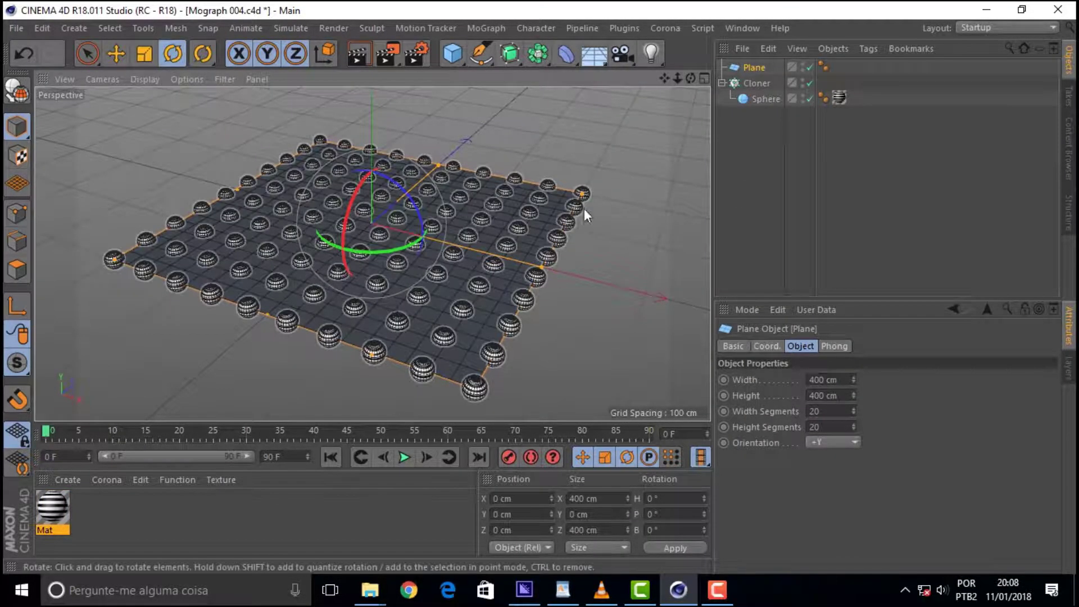
pyautogui.moveTo(661, 83); pyautogui.dragTo(785, 113)
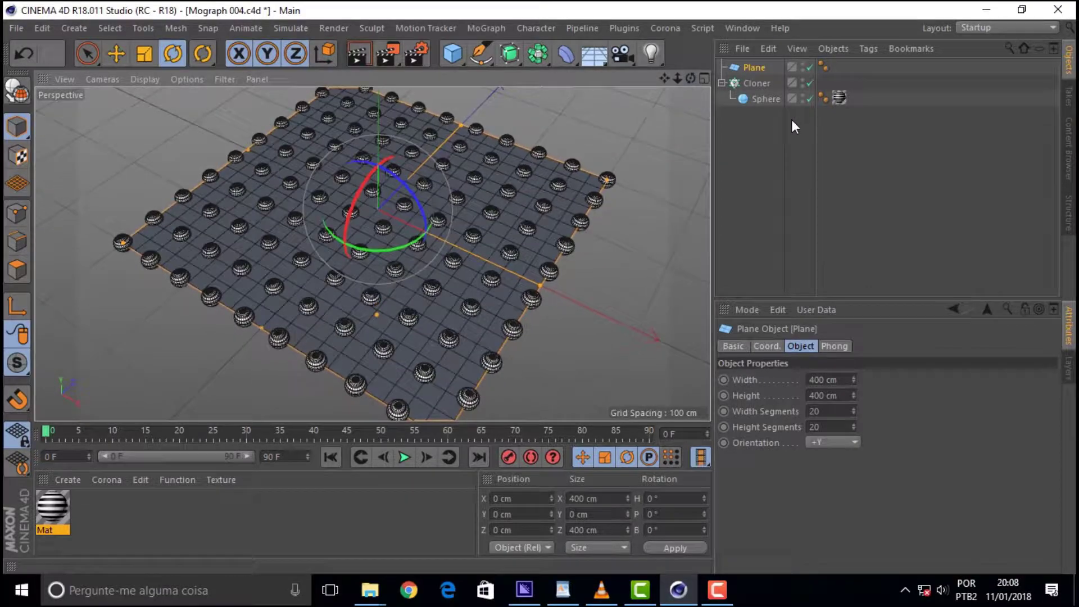
# Step: Set the Cloner to Object mode with the Plane as its object
pyautogui.click(761, 83)
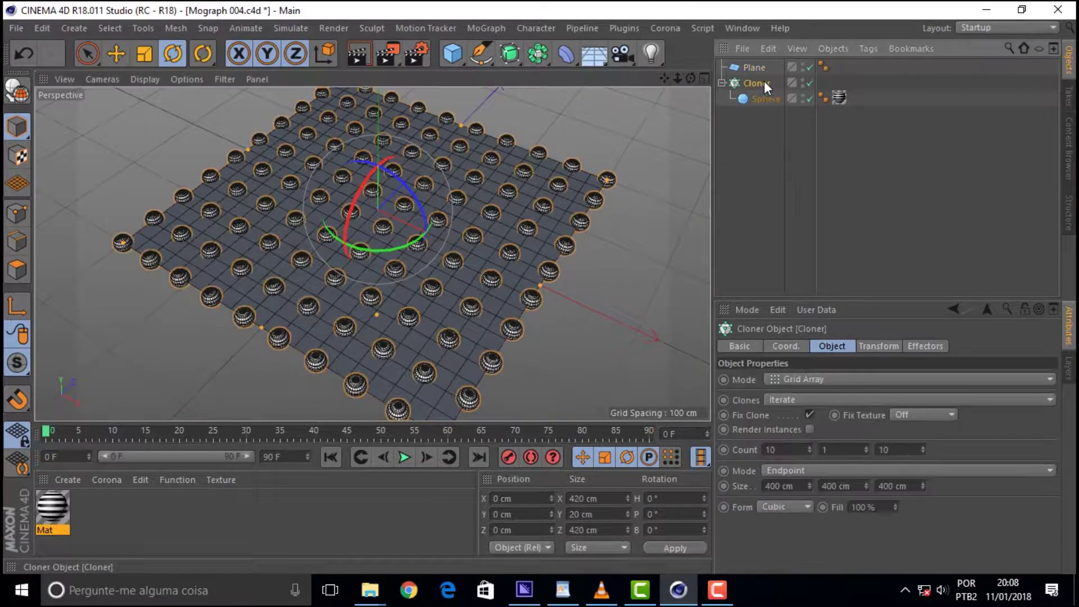
pyautogui.click(836, 385)
pyautogui.click(814, 393)
pyautogui.click(752, 68)
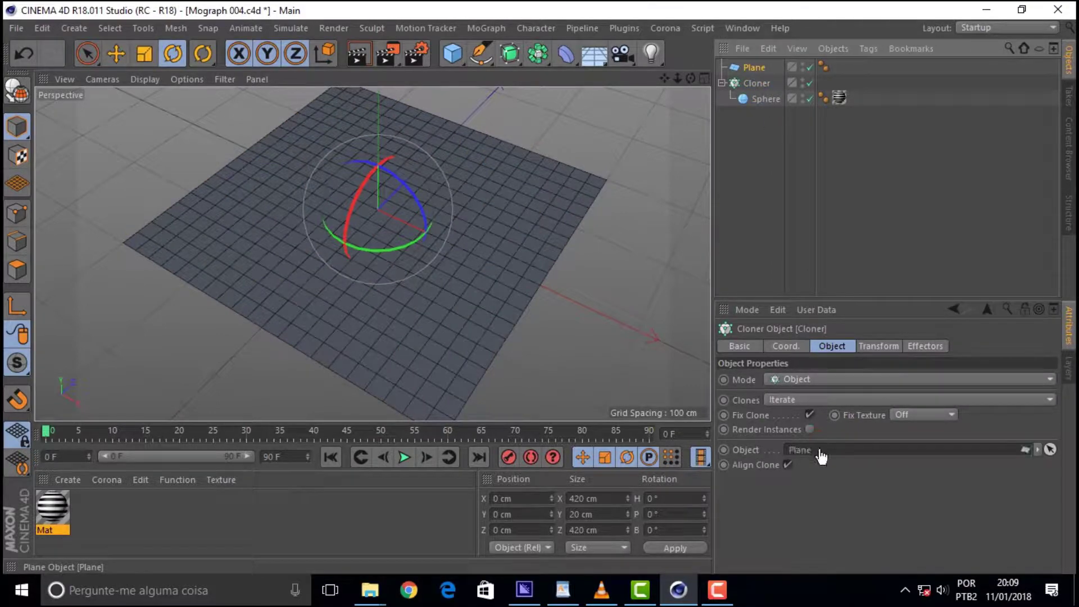
pyautogui.moveTo(819, 452); pyautogui.dragTo(817, 446)
pyautogui.moveTo(690, 78)
pyautogui.mouseDown()
pyautogui.moveTo(646, 90)
pyautogui.moveTo(697, 84)
pyautogui.mouseUp()
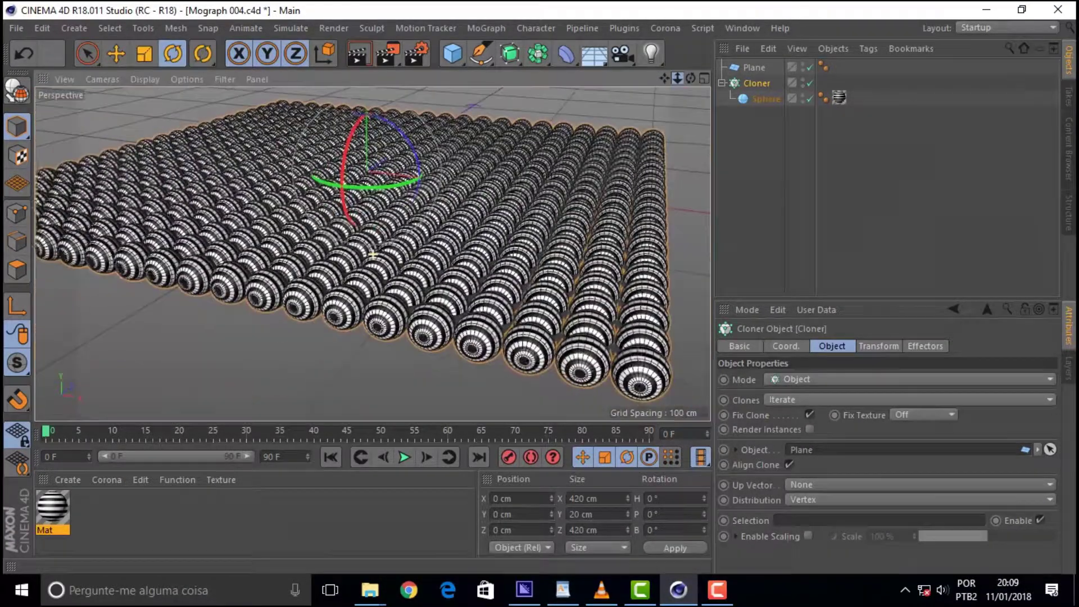
# Step: Return the viewport display to plain Gouraud Shading and reframe the sphere grid
pyautogui.click(145, 80)
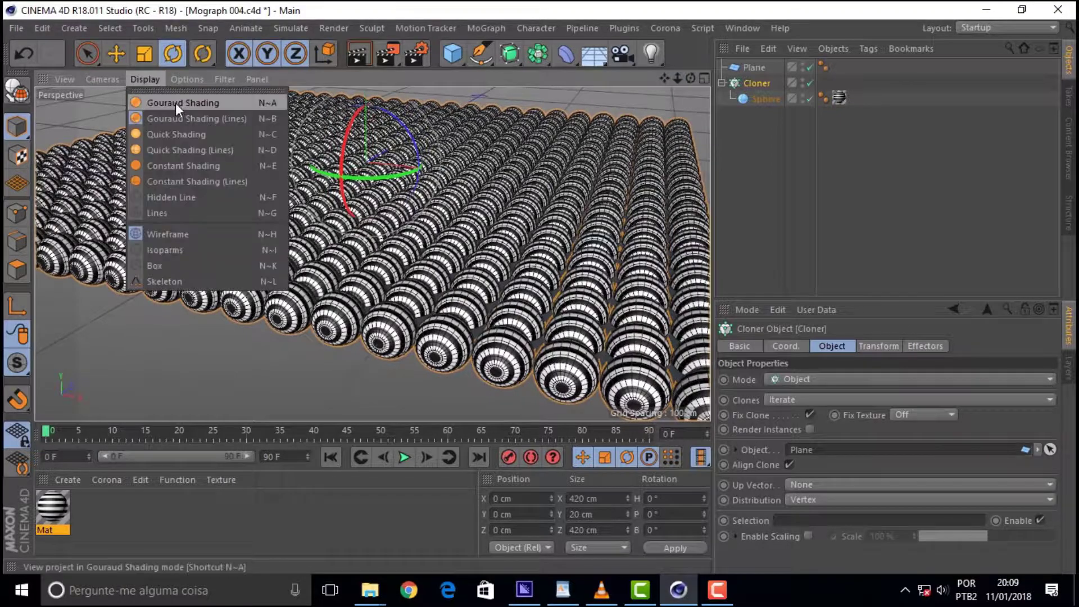
pyautogui.click(179, 107)
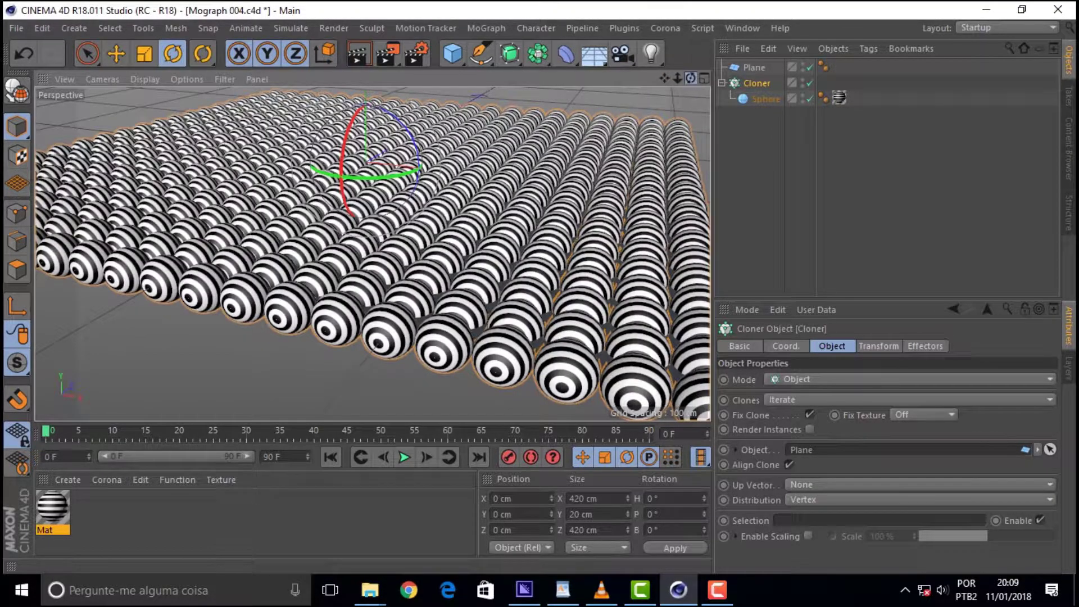
pyautogui.scroll(3, 372, 254)
pyautogui.scroll(-3, 372, 255)
pyautogui.scroll(3, 372, 254)
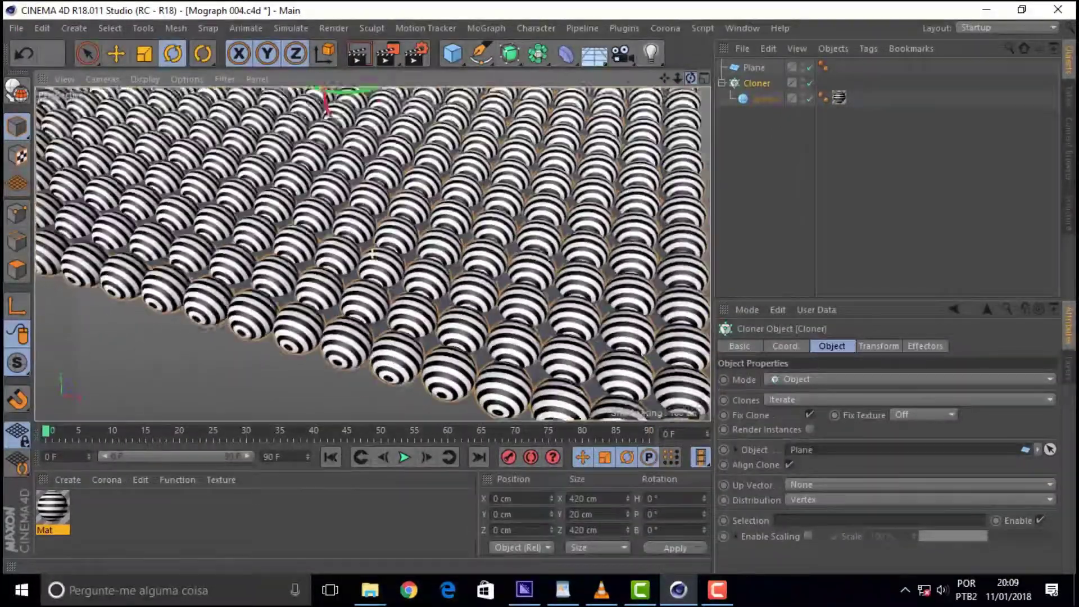
pyautogui.moveTo(665, 76)
pyautogui.mouseDown()
pyautogui.moveTo(702, 82)
pyautogui.moveTo(664, 78)
pyautogui.moveTo(408, 328)
pyautogui.mouseUp()
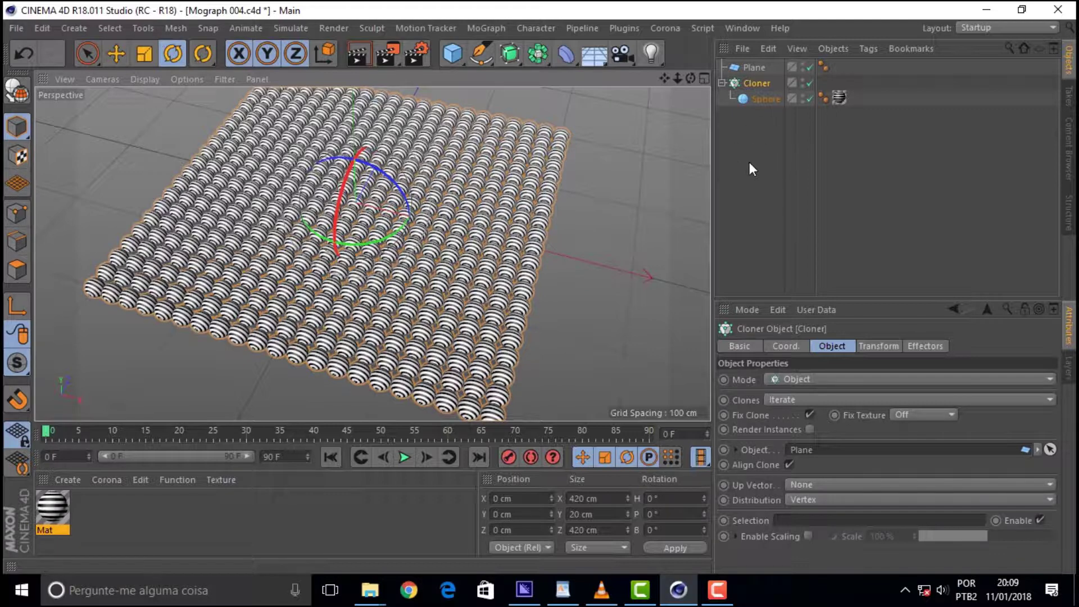
pyautogui.click(761, 97)
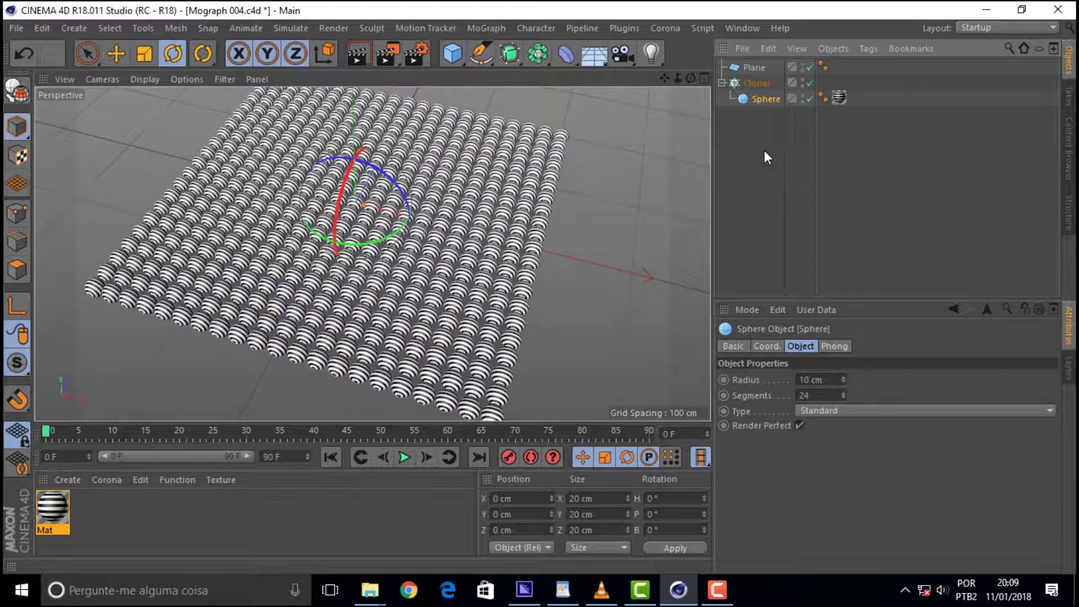
# Step: Copy the cloned sphere out of the Cloner and name the copy Sphere 1
pyautogui.hotkey('ctrl', 'c')
pyautogui.hotkey('ctrl', 'v')
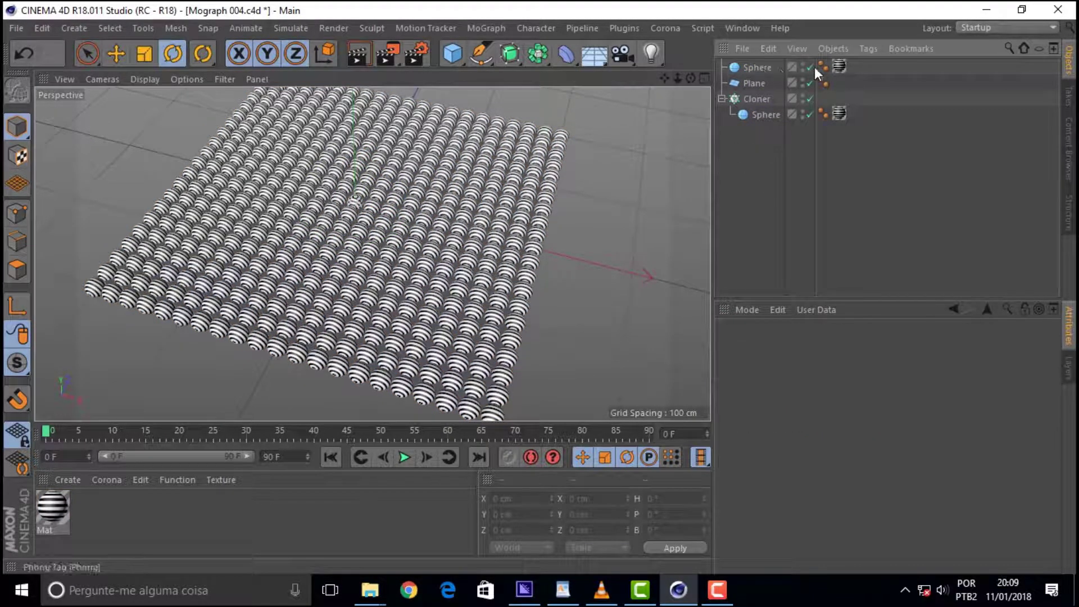
pyautogui.click(764, 68)
pyautogui.doubleClick(764, 68)
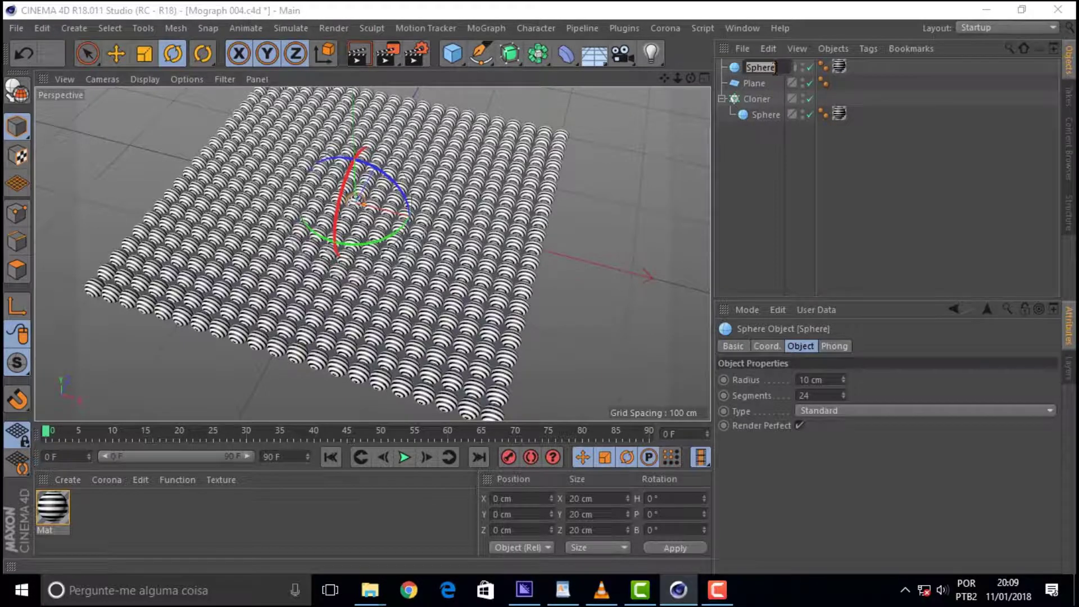
pyautogui.write('1')
pyautogui.press('Return')
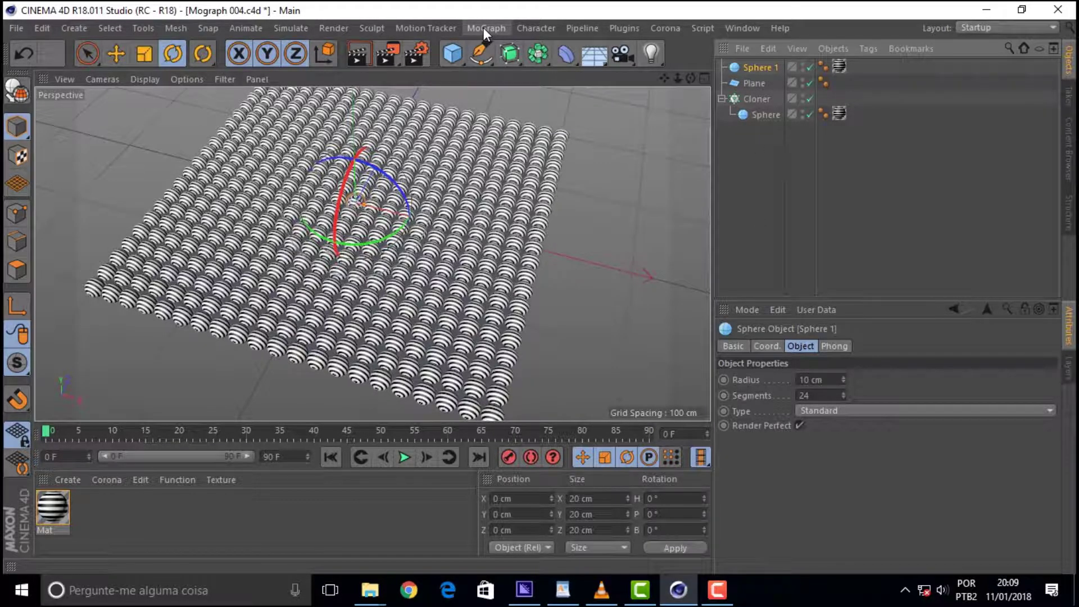
# Step: Add a new 100 cm sphere primitive and name it Sphere 2
pyautogui.click(452, 53)
pyautogui.click(769, 105)
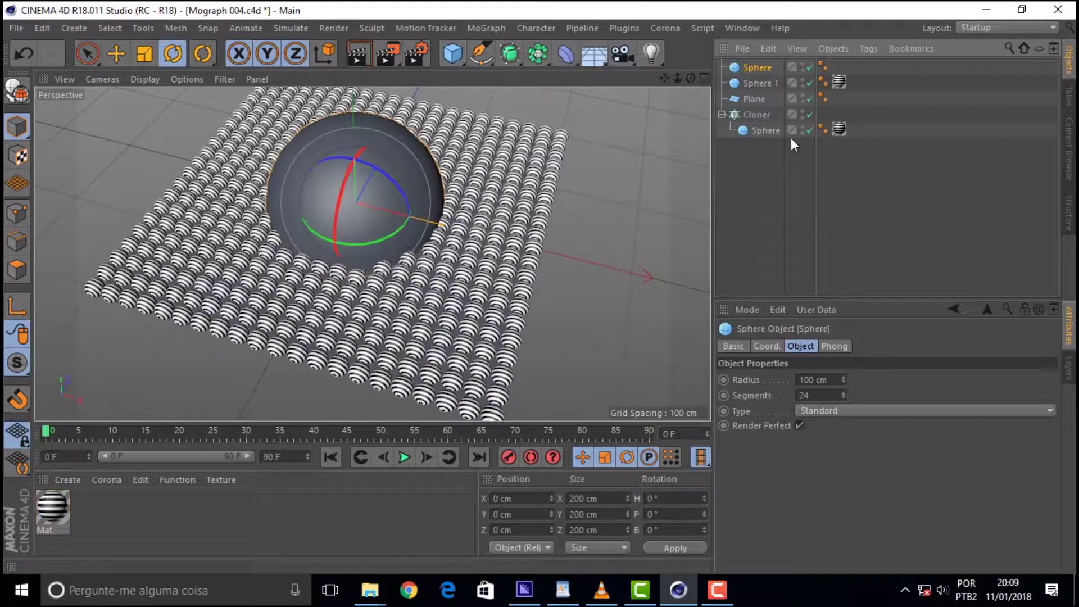
pyautogui.doubleClick(770, 67)
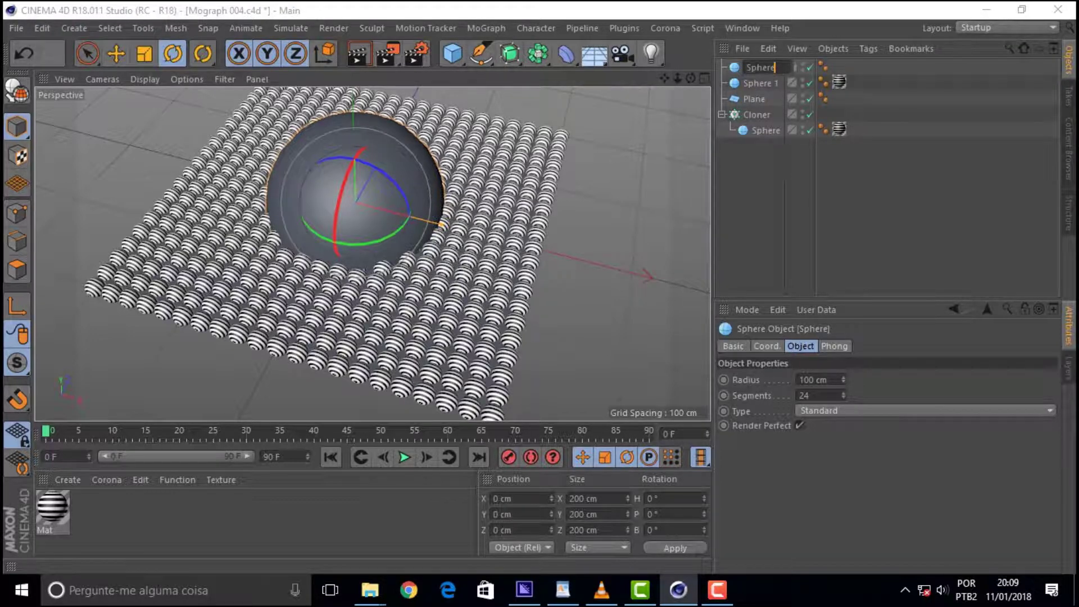
pyautogui.write('2')
pyautogui.press('Return')
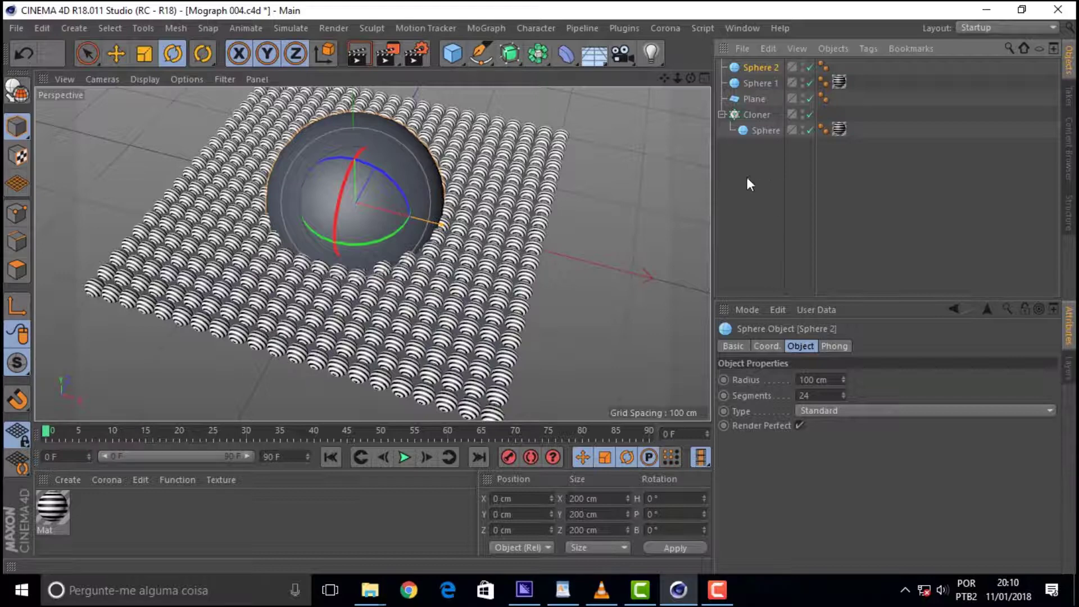
# Step: Add a new Cloner.1 and put Sphere 1 inside it
pyautogui.click(479, 28)
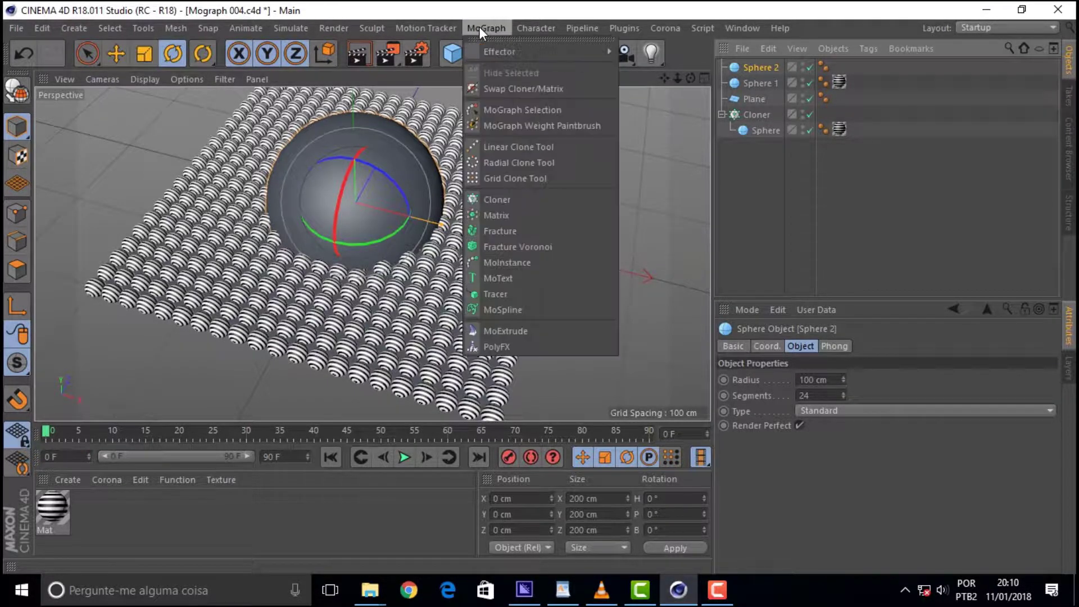
pyautogui.click(733, 175)
pyautogui.click(748, 84)
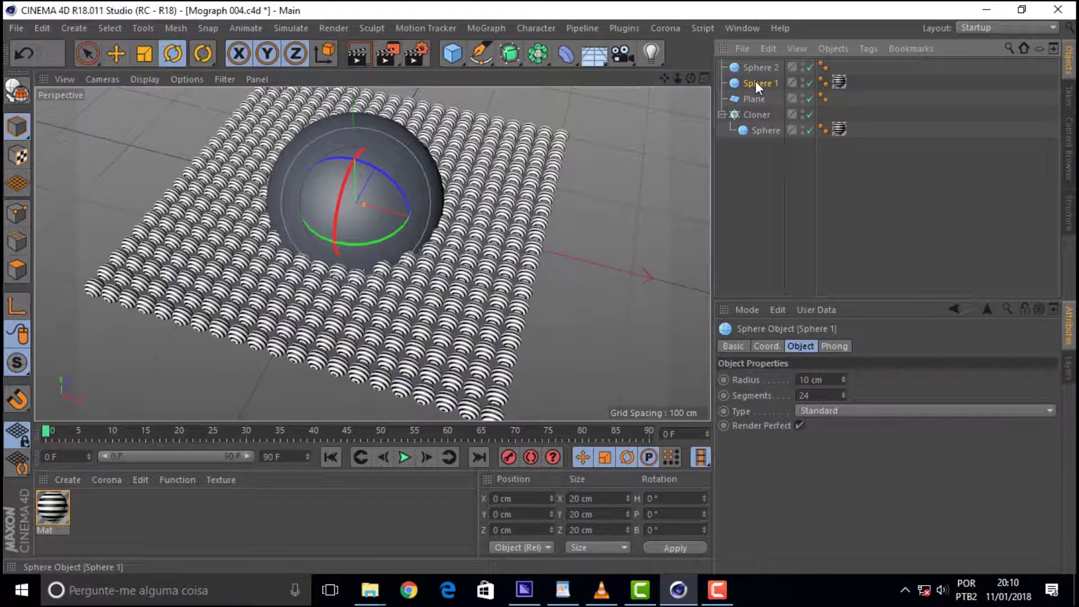
pyautogui.click(478, 26)
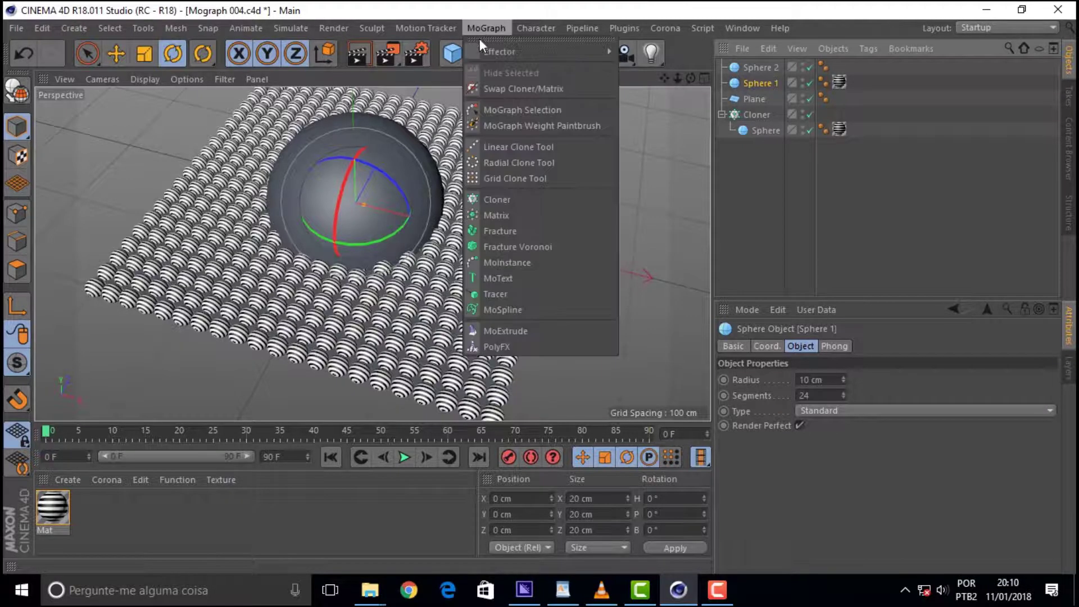
pyautogui.click(535, 199)
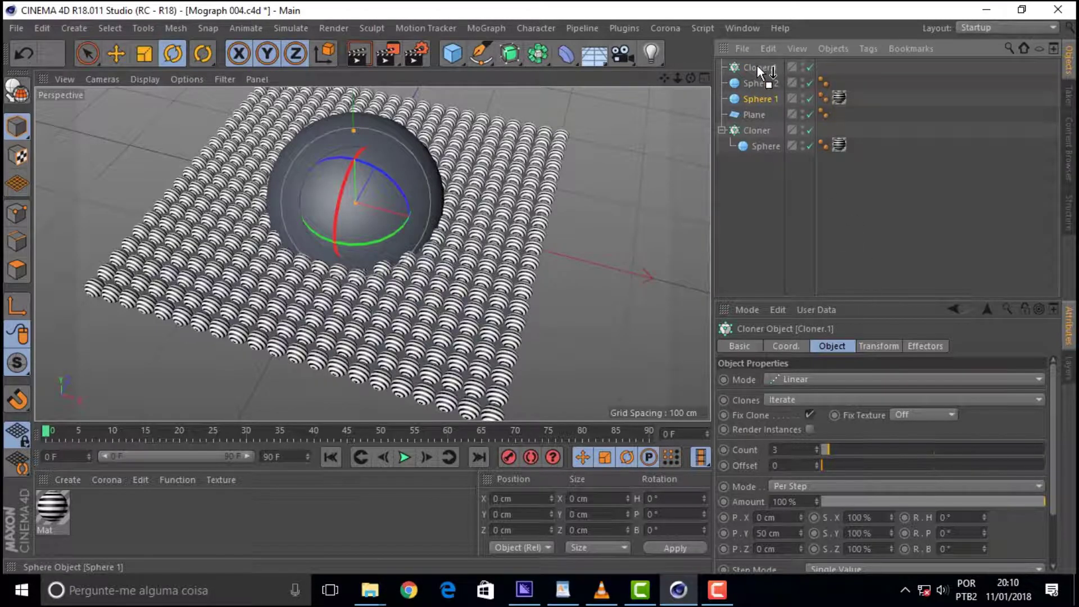
pyautogui.moveTo(757, 63); pyautogui.dragTo(756, 67)
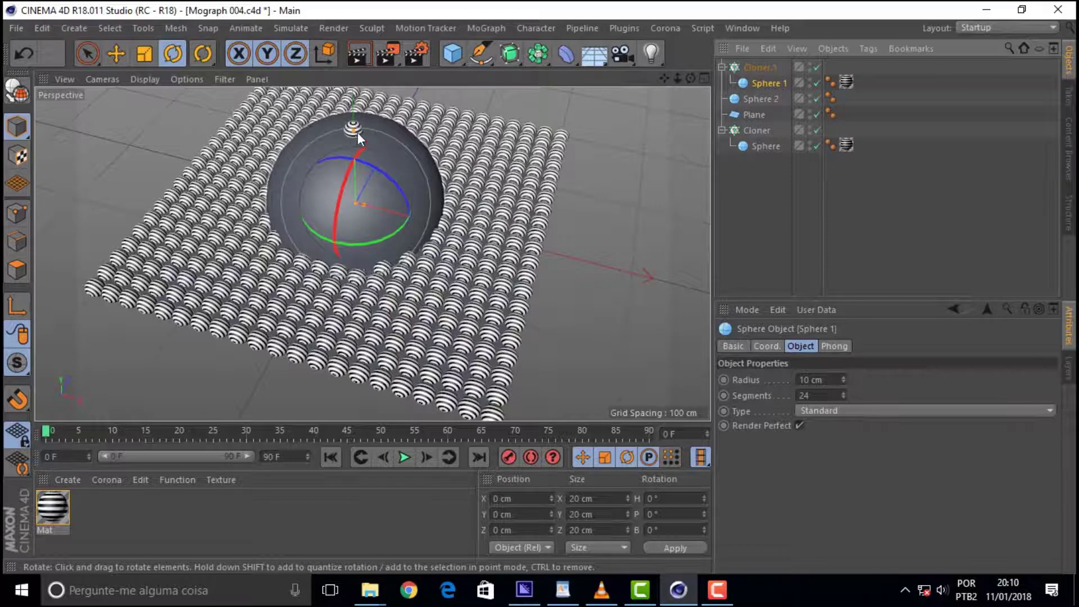
# Step: Set Cloner.1 to Object mode on Sphere 2 and inspect the ball of clones
pyautogui.click(761, 66)
pyautogui.click(850, 380)
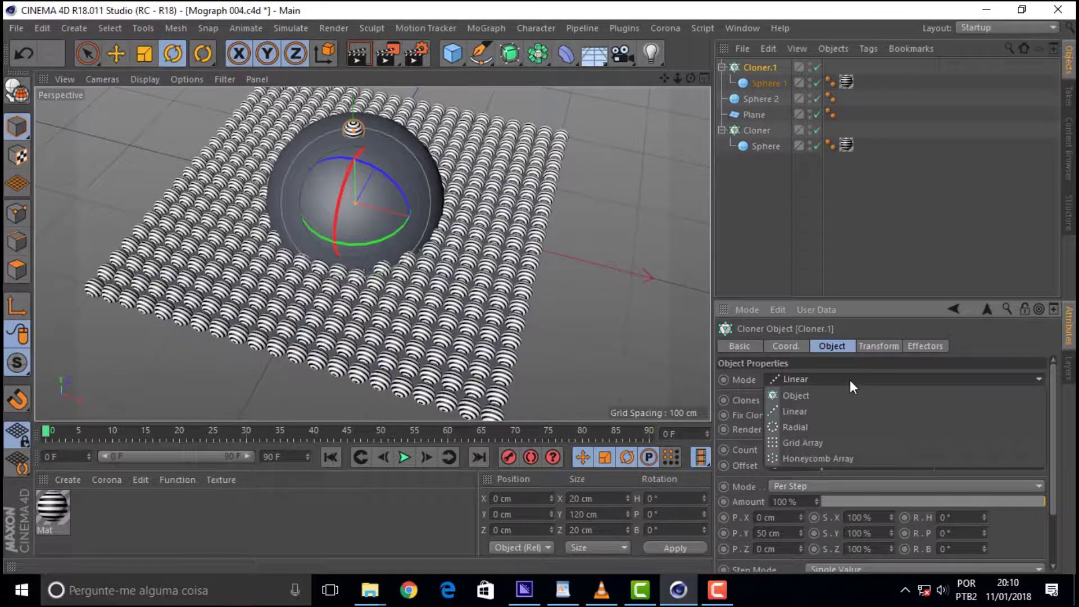
pyautogui.click(831, 397)
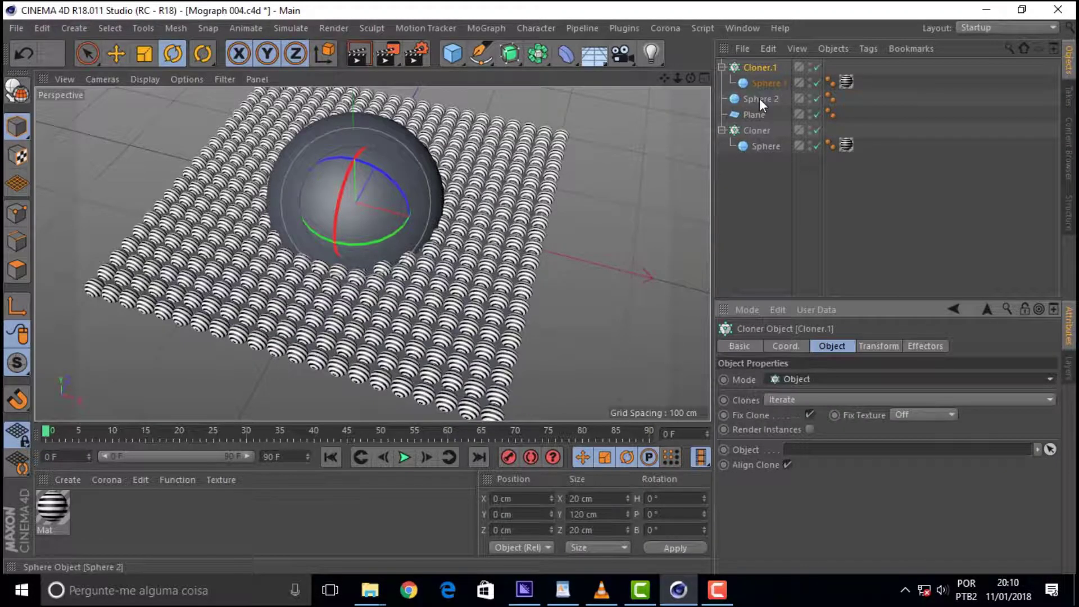
pyautogui.moveTo(759, 99); pyautogui.dragTo(804, 314)
pyautogui.moveTo(819, 456); pyautogui.dragTo(815, 450)
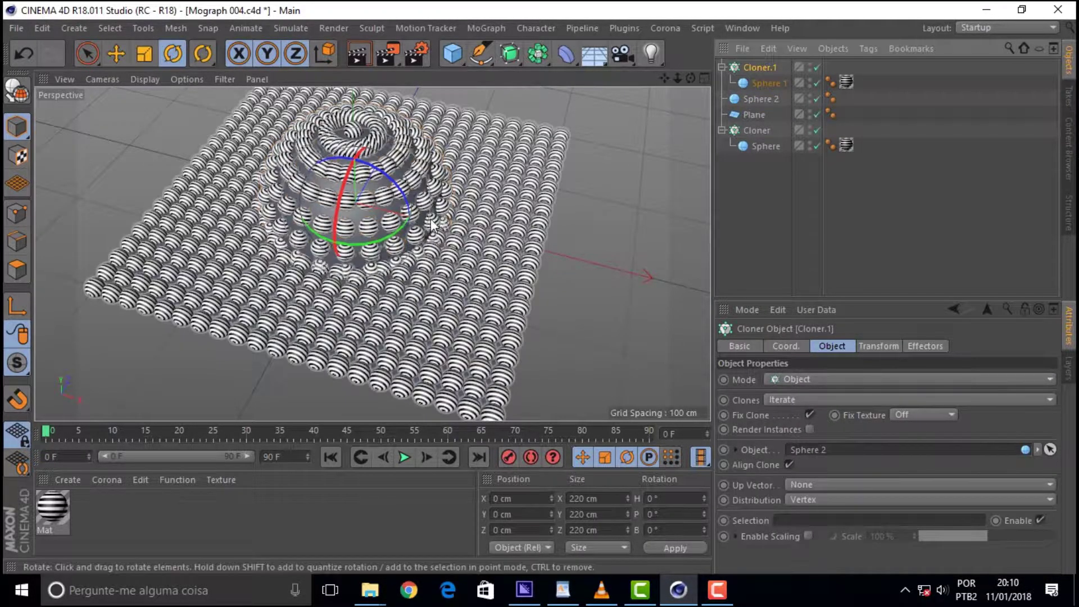
pyautogui.moveTo(678, 79)
pyautogui.mouseDown()
pyautogui.moveTo(663, 84)
pyautogui.moveTo(690, 112)
pyautogui.moveTo(690, 130)
pyautogui.mouseUp()
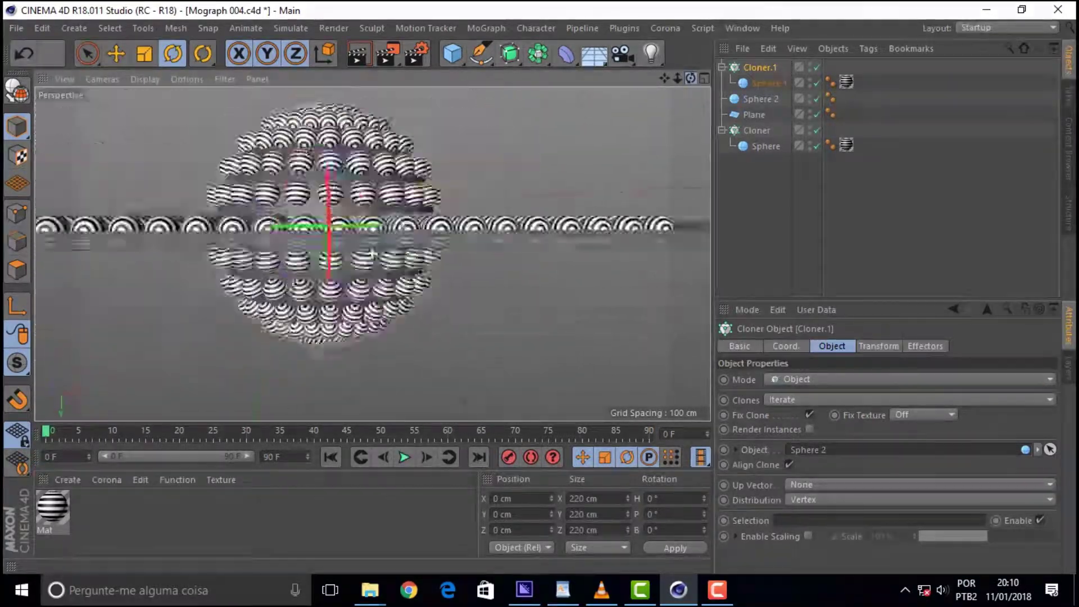
pyautogui.moveTo(690, 78)
pyautogui.mouseDown()
pyautogui.moveTo(646, 90)
pyautogui.moveTo(704, 78)
pyautogui.moveTo(746, 178)
pyautogui.mouseUp()
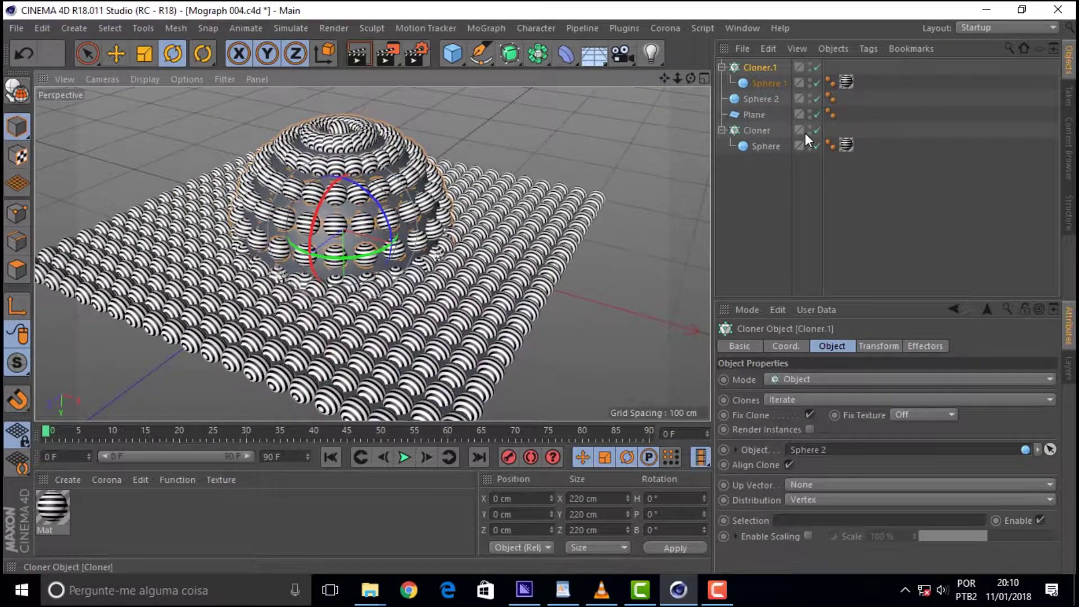
pyautogui.click(758, 99)
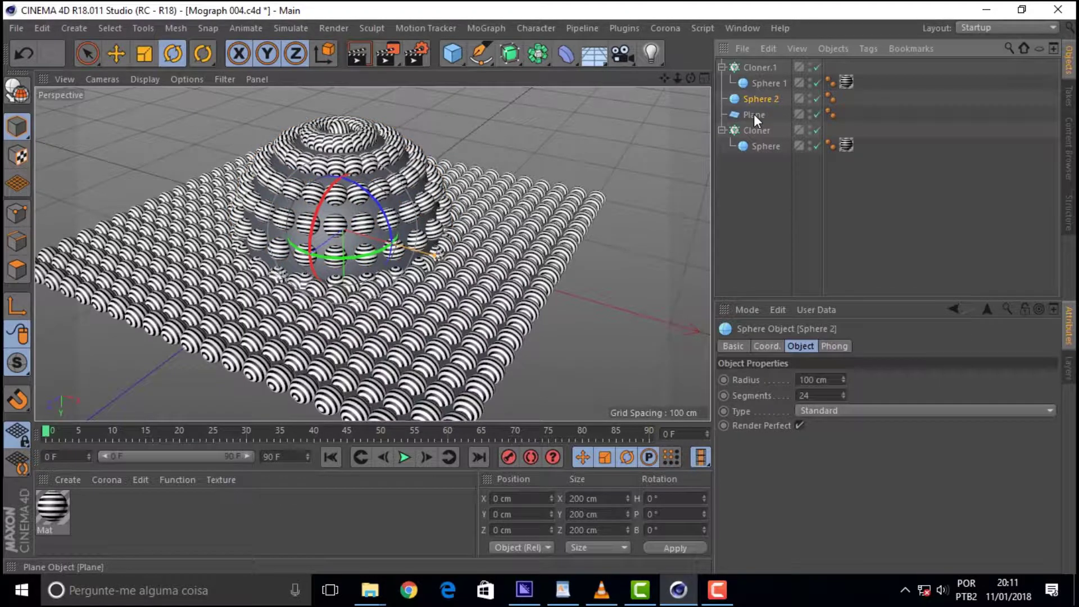
# Step: Hide Sphere 2 and the Plane in the viewport
pyautogui.keyDown('ctrl'); pyautogui.click(754, 114); pyautogui.keyUp('ctrl')
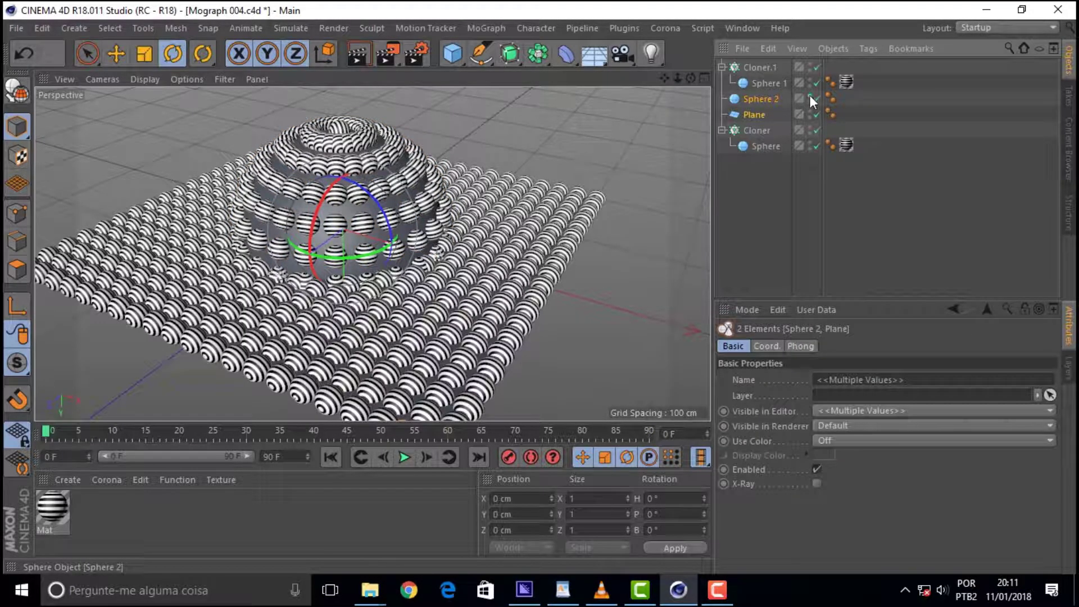
pyautogui.click(810, 111)
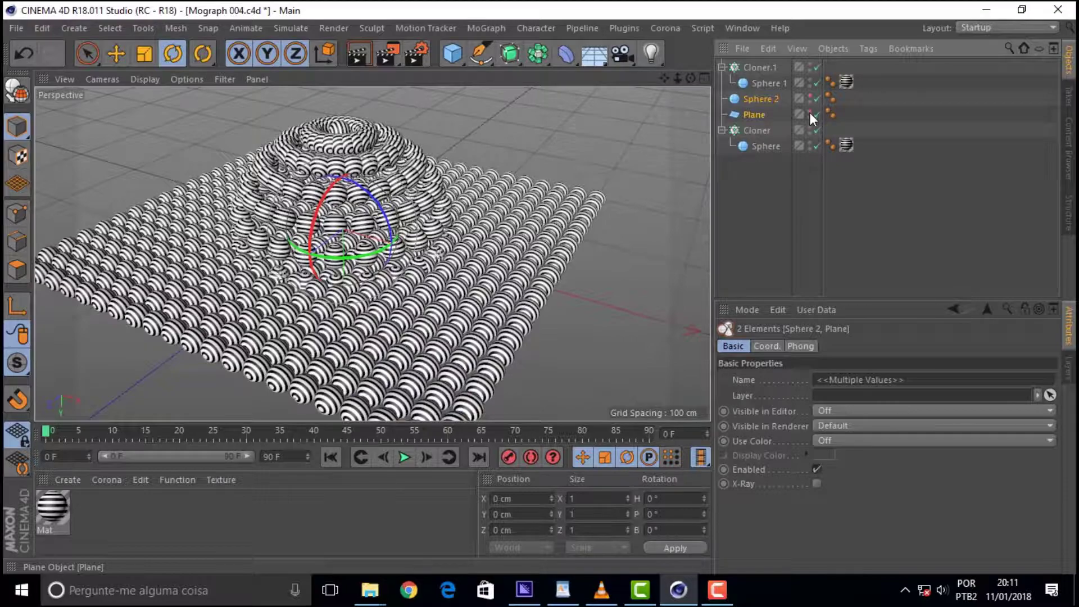
pyautogui.moveTo(690, 78)
pyautogui.mouseDown()
pyautogui.moveTo(663, 76)
pyautogui.moveTo(677, 78)
pyautogui.mouseUp()
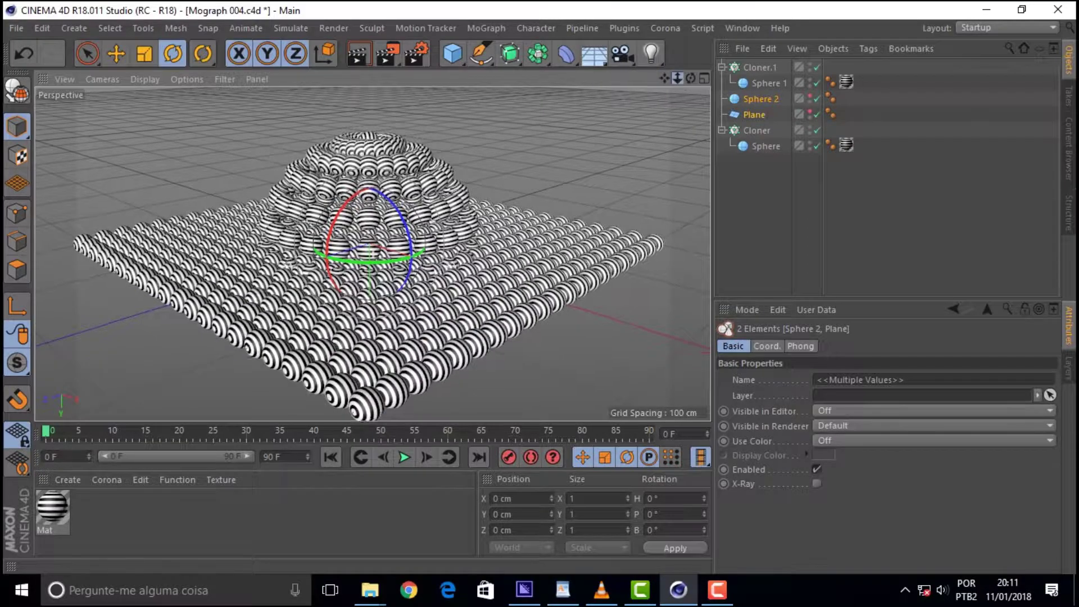
pyautogui.scroll(2, 518, 178)
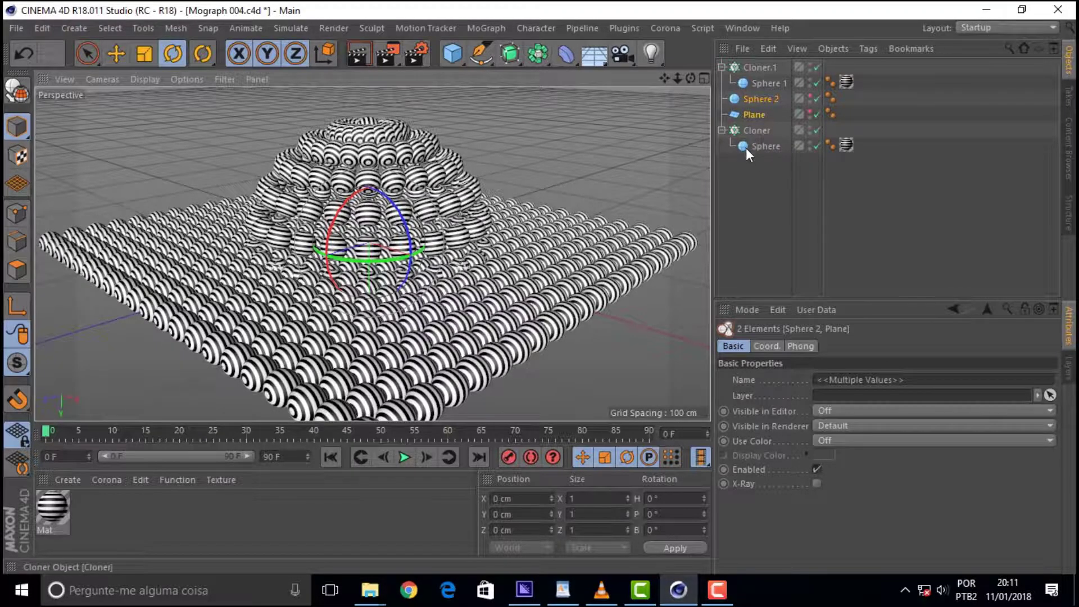
# Step: Check the Plane and cloners, then move Sphere 2 to the top of the hierarchy
pyautogui.click(758, 132)
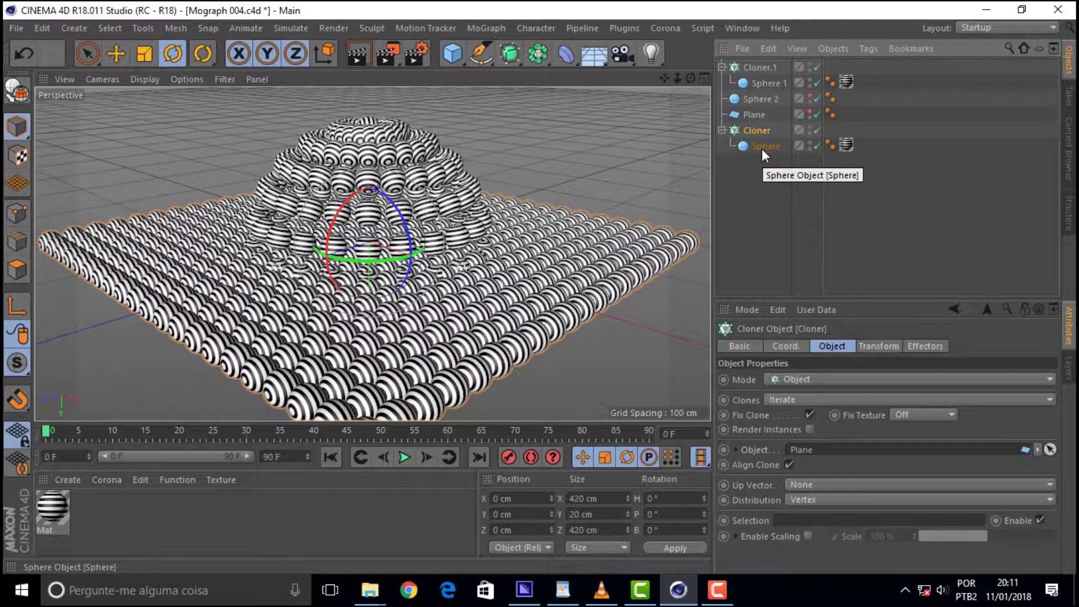
pyautogui.click(762, 148)
pyautogui.click(752, 115)
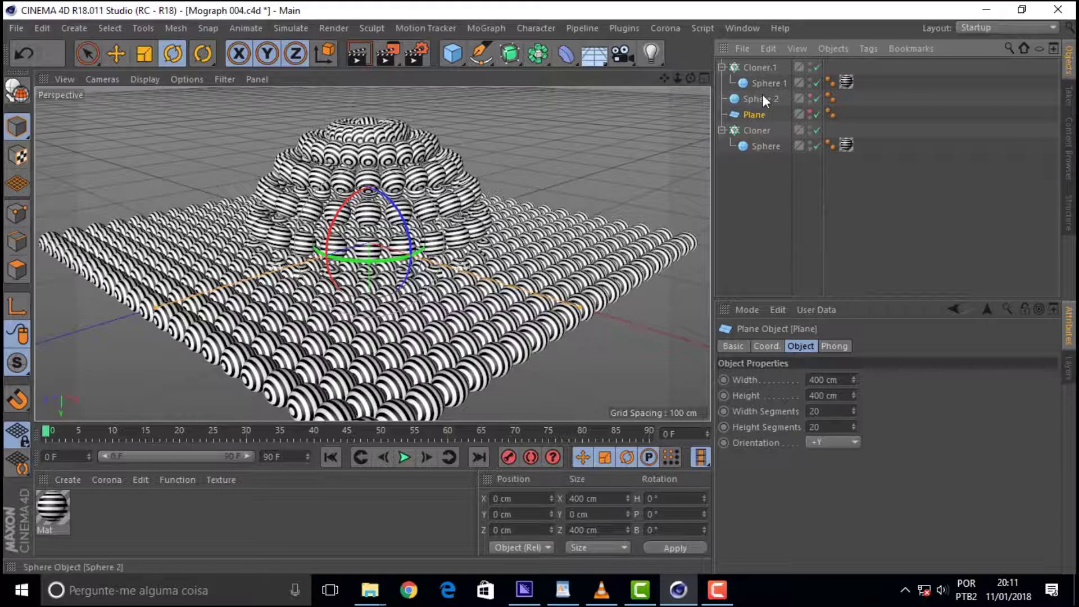
pyautogui.click(761, 100)
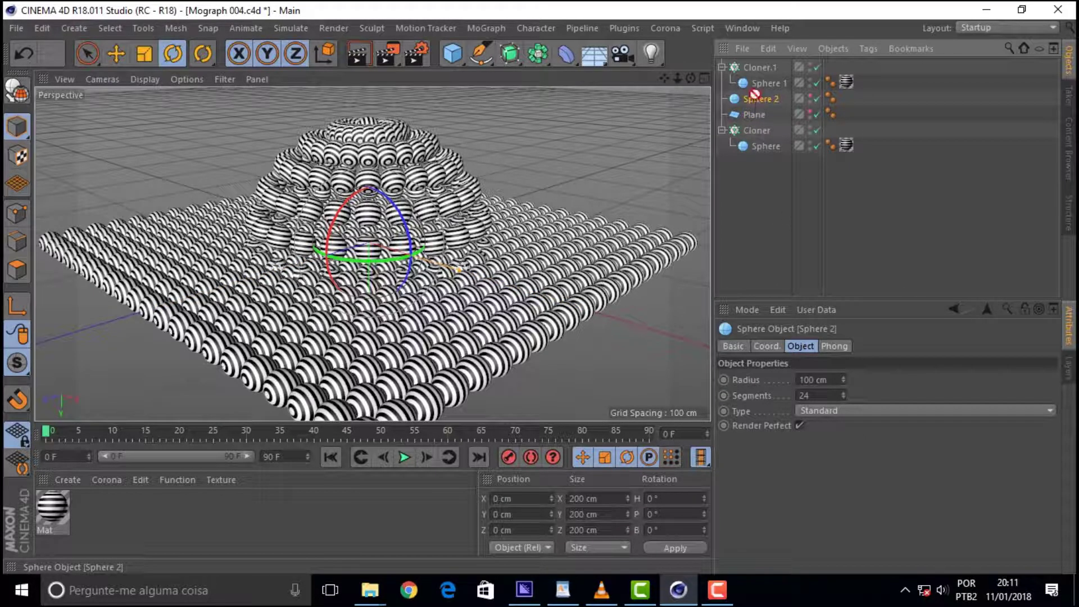
pyautogui.moveTo(756, 60); pyautogui.dragTo(757, 62)
pyautogui.click(767, 99)
pyautogui.click(760, 82)
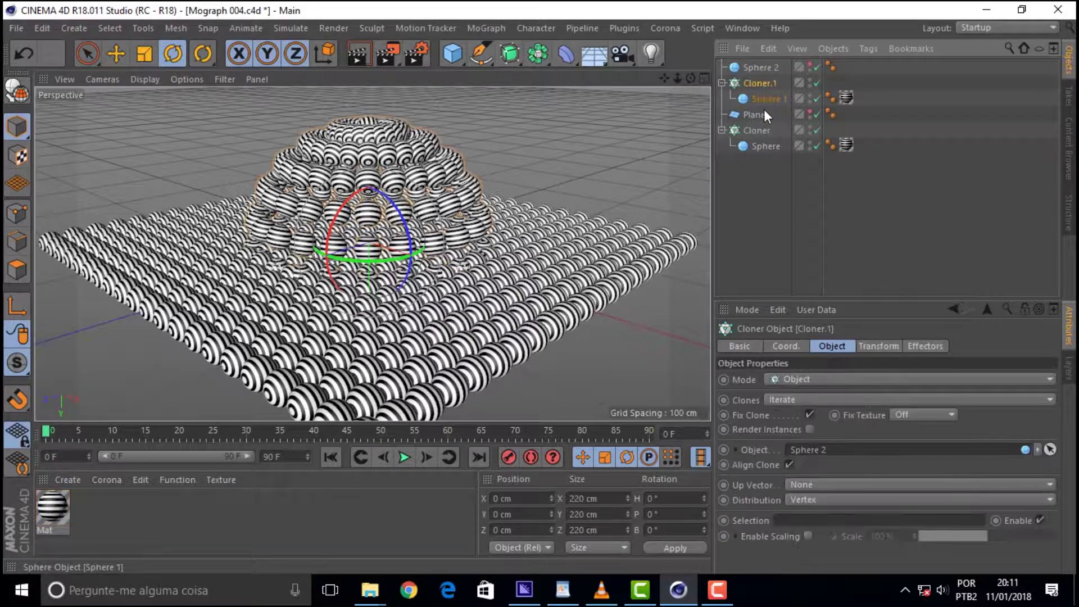
pyautogui.click(758, 66)
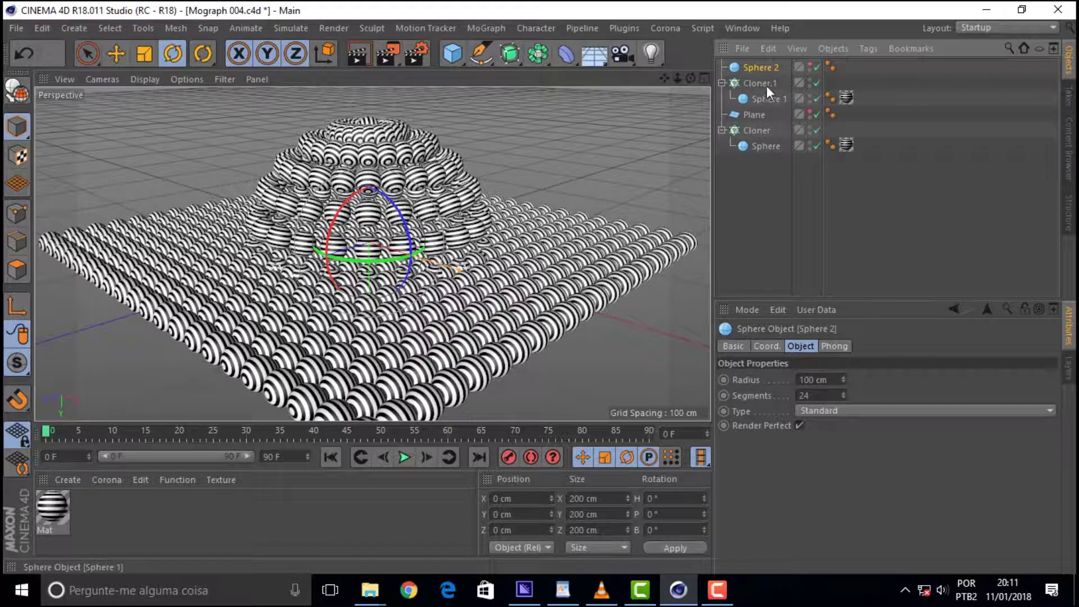
pyautogui.click(762, 204)
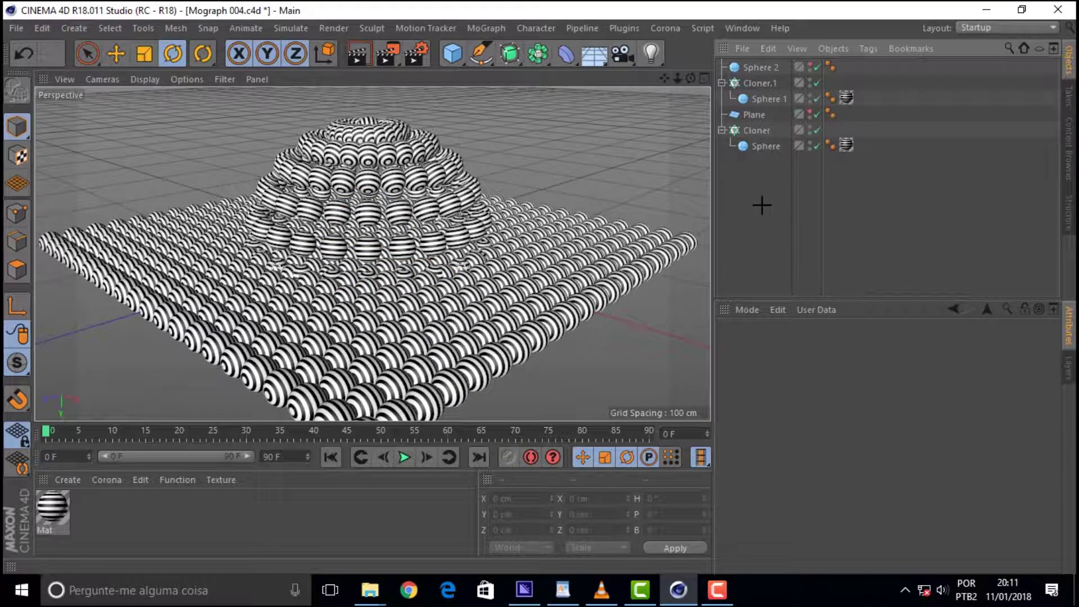
# Step: Rename Cloner.1 to Sphere Cloner
pyautogui.click(753, 83)
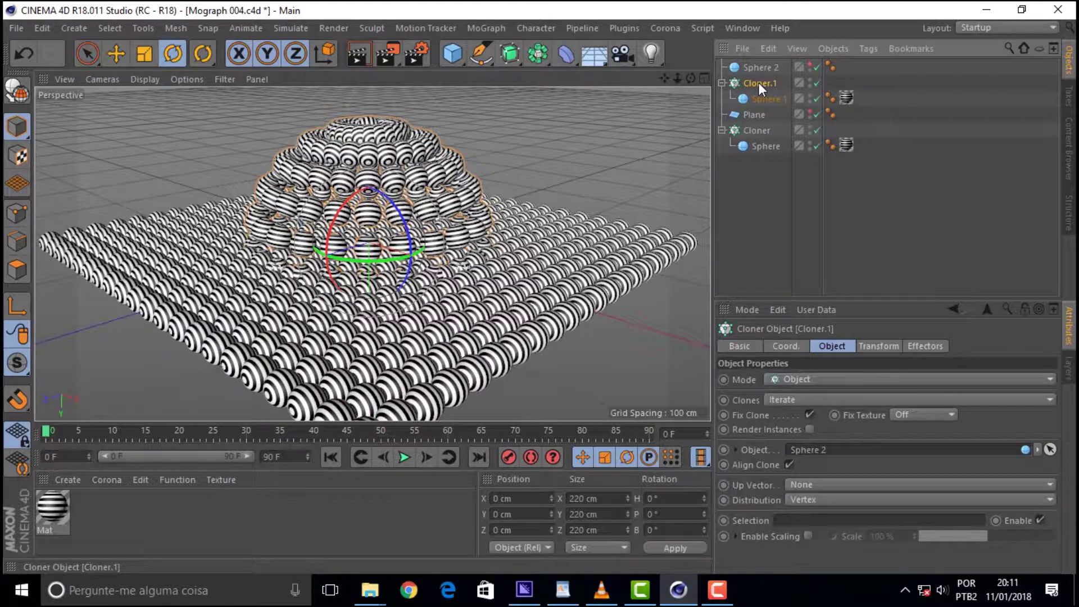
pyautogui.doubleClick(758, 83)
pyautogui.press('BackSpace')
pyautogui.press('BackSpace')
pyautogui.press('Return')
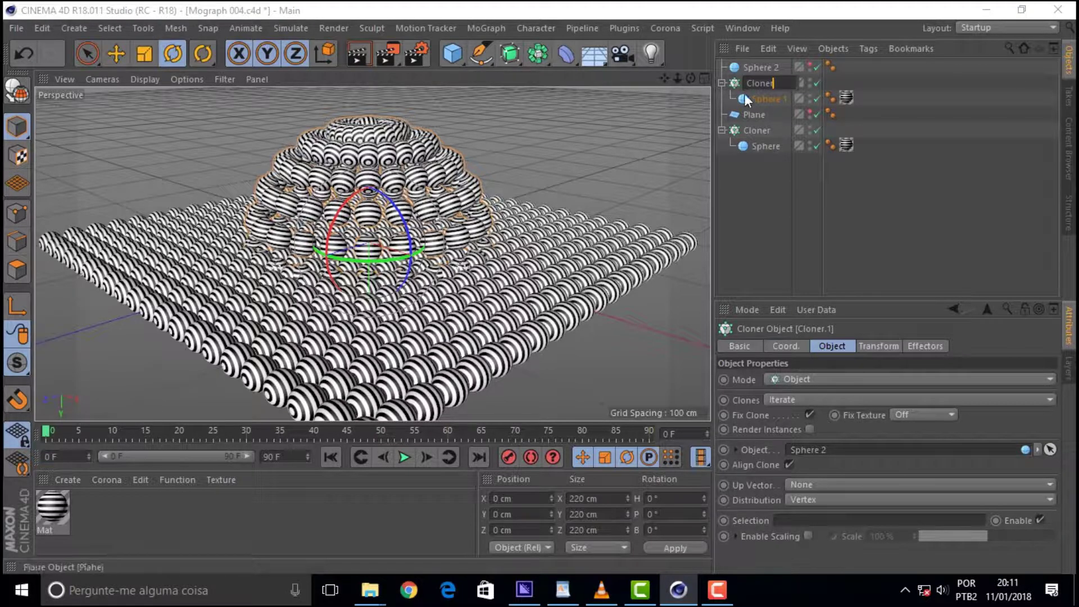
pyautogui.write('Sphere')
pyautogui.press('Return')
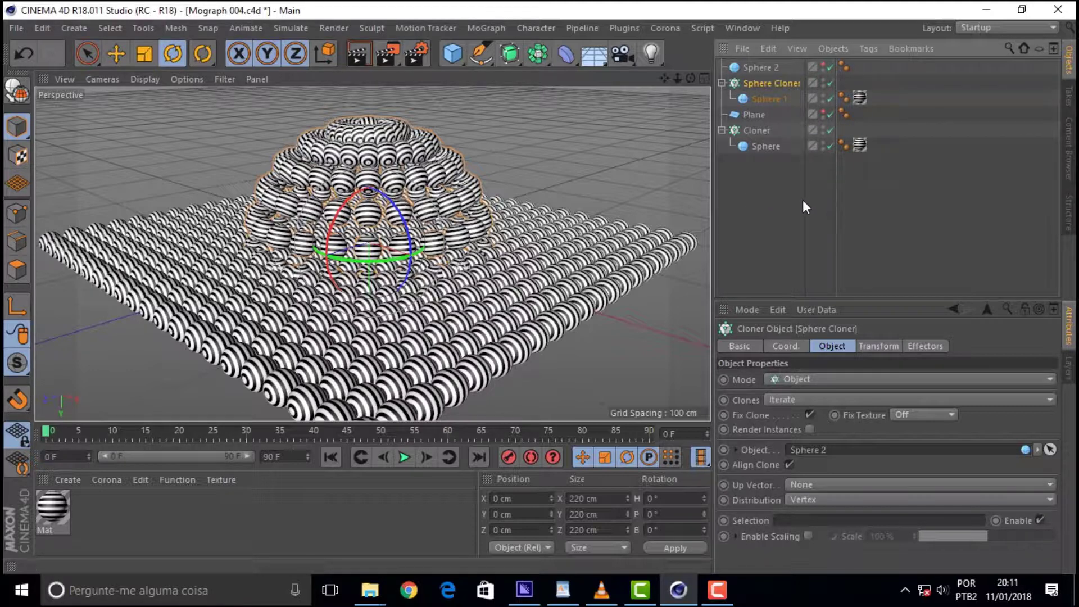
pyautogui.moveTo(836, 194); pyautogui.dragTo(859, 194)
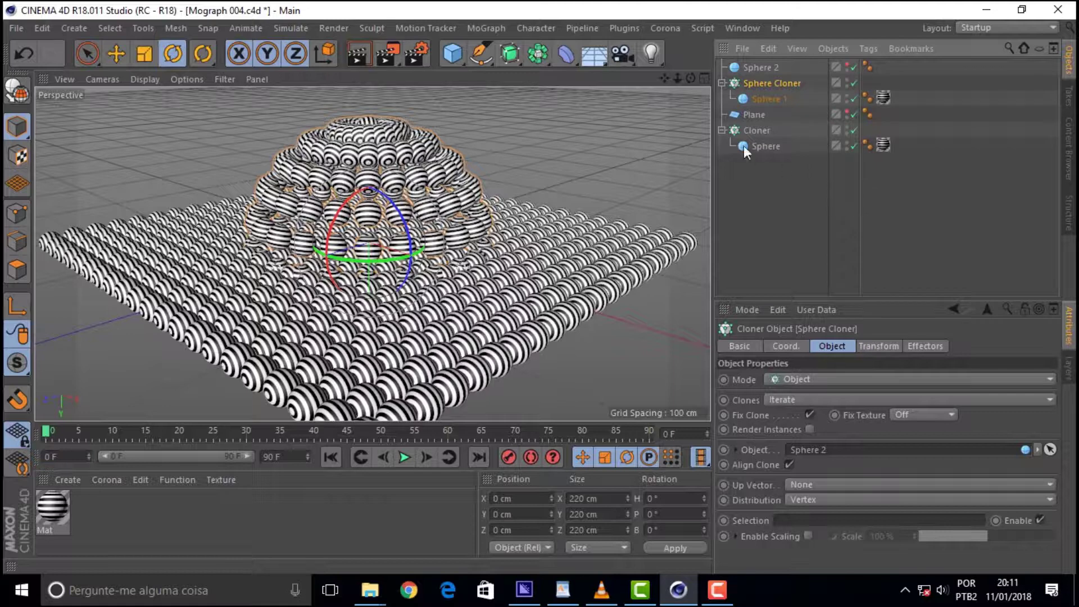
# Step: Rename the other Cloner to Plane Cloner
pyautogui.click(758, 130)
pyautogui.doubleClick(756, 130)
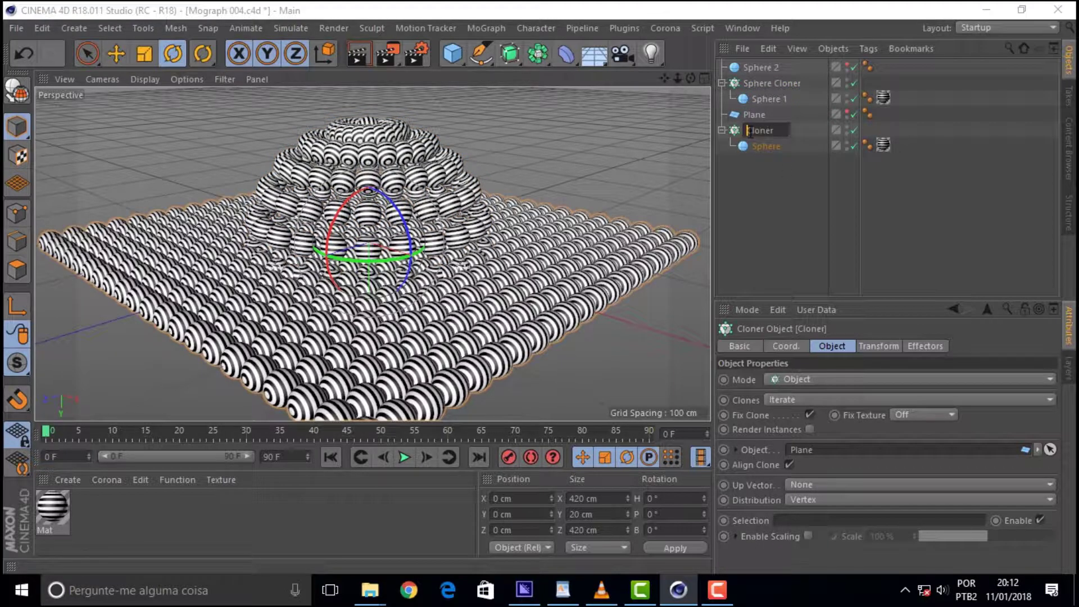
pyautogui.write('Plane')
pyautogui.press('Return')
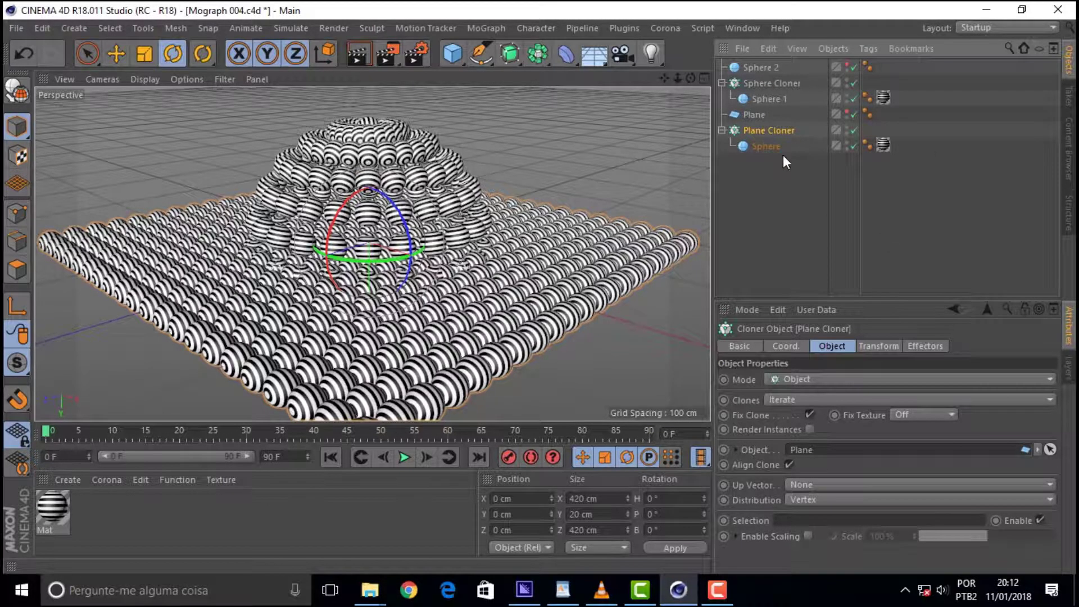
pyautogui.click(761, 84)
# Step: Add an Inheritance effector with Sphere Cloner selected and confirm it's listed at 100%
pyautogui.click(771, 132)
pyautogui.click(759, 84)
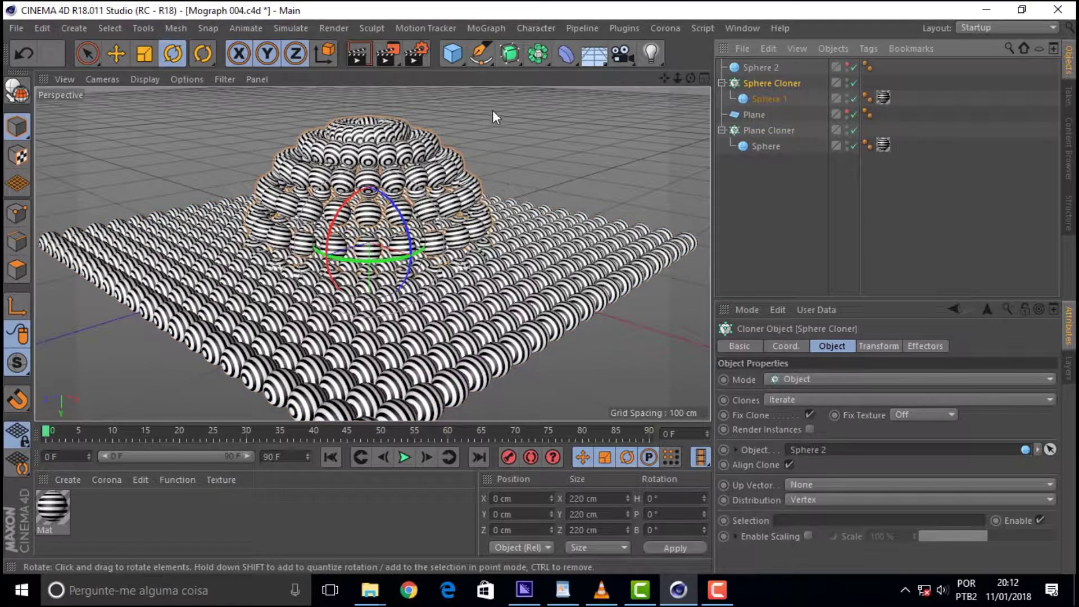
pyautogui.click(487, 29)
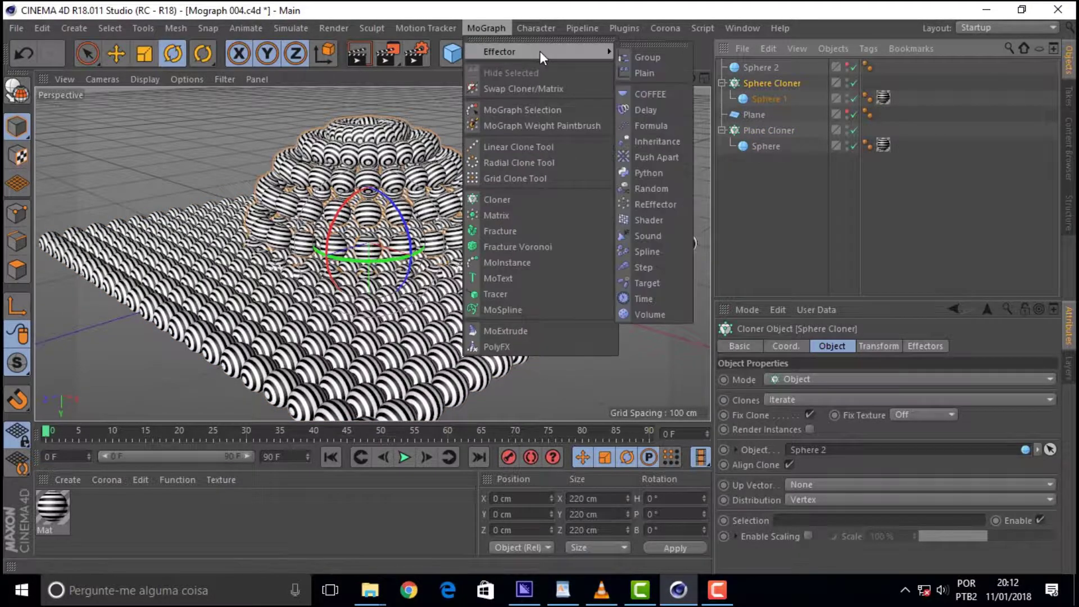
pyautogui.moveTo(539, 52)
pyautogui.click(657, 142)
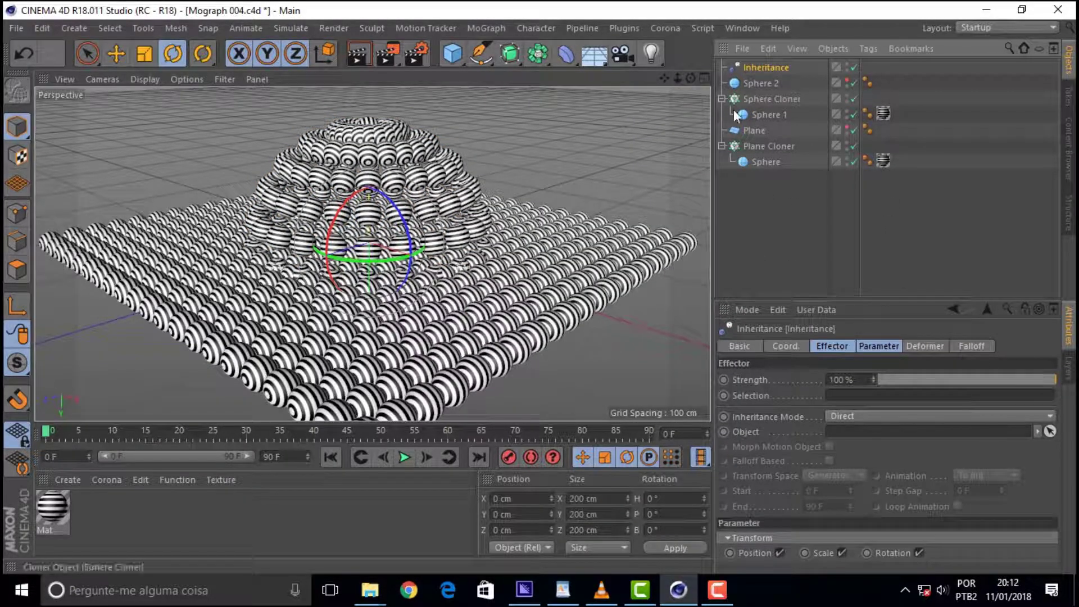
pyautogui.click(767, 86)
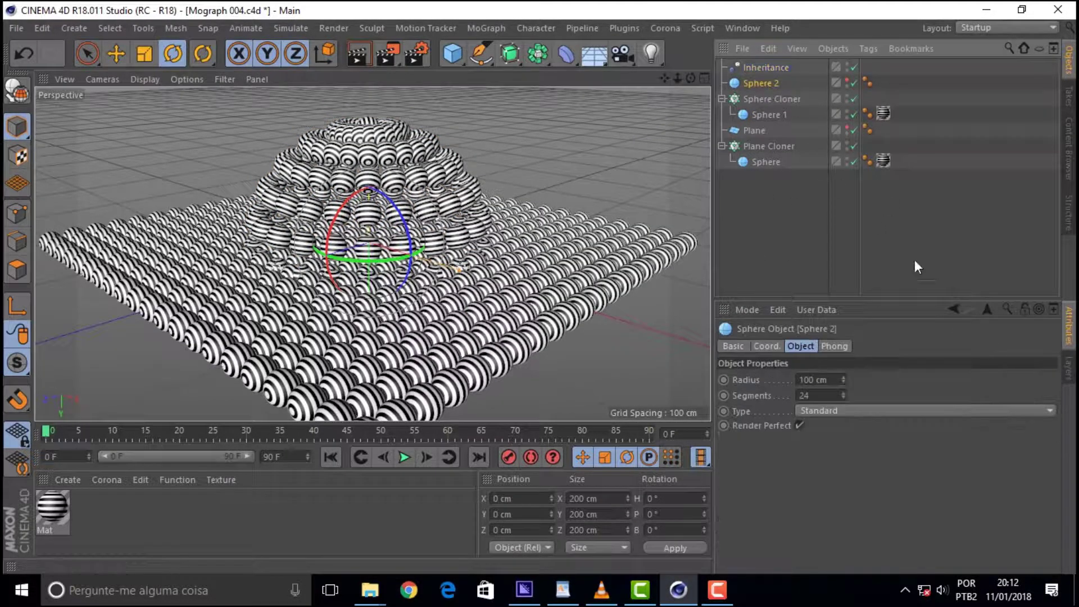
pyautogui.click(772, 99)
pyautogui.click(927, 346)
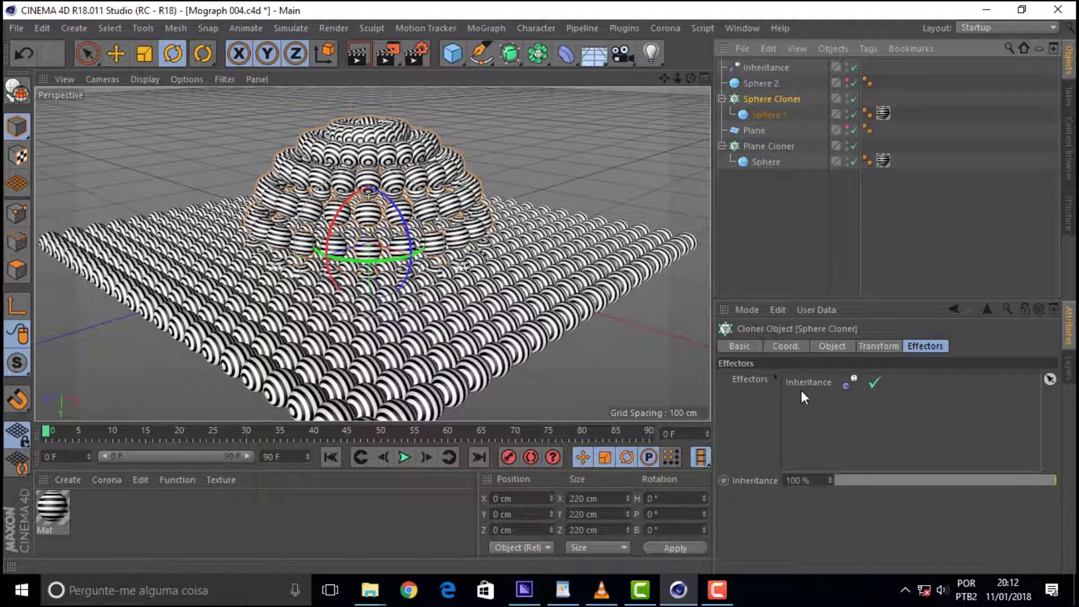
# Step: Review the Inheritance settings and remove it from Sphere Cloner's effectors list
pyautogui.click(767, 67)
pyautogui.click(831, 345)
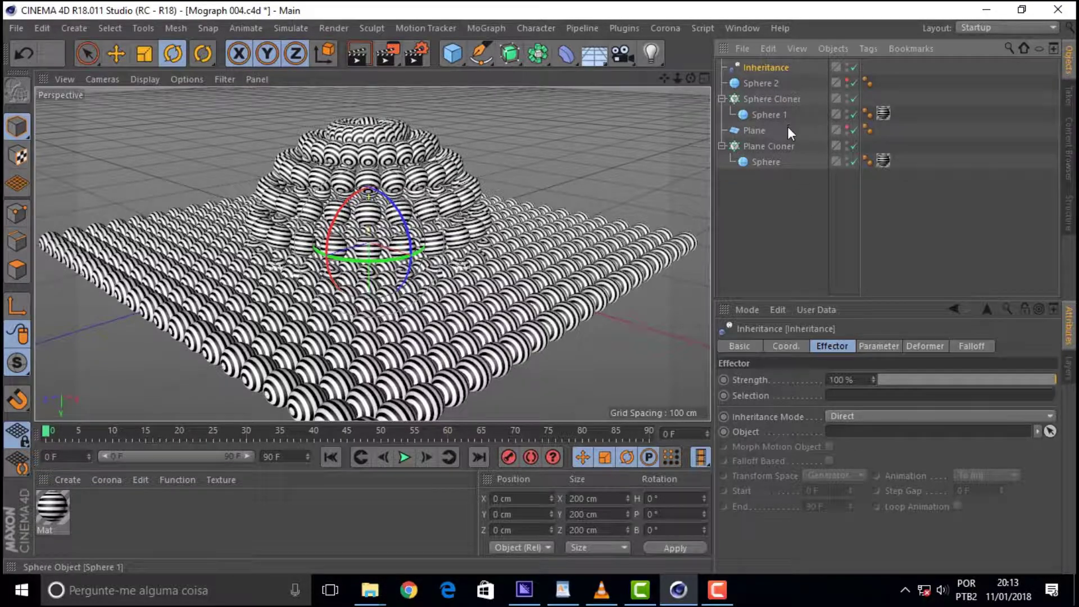
pyautogui.click(760, 83)
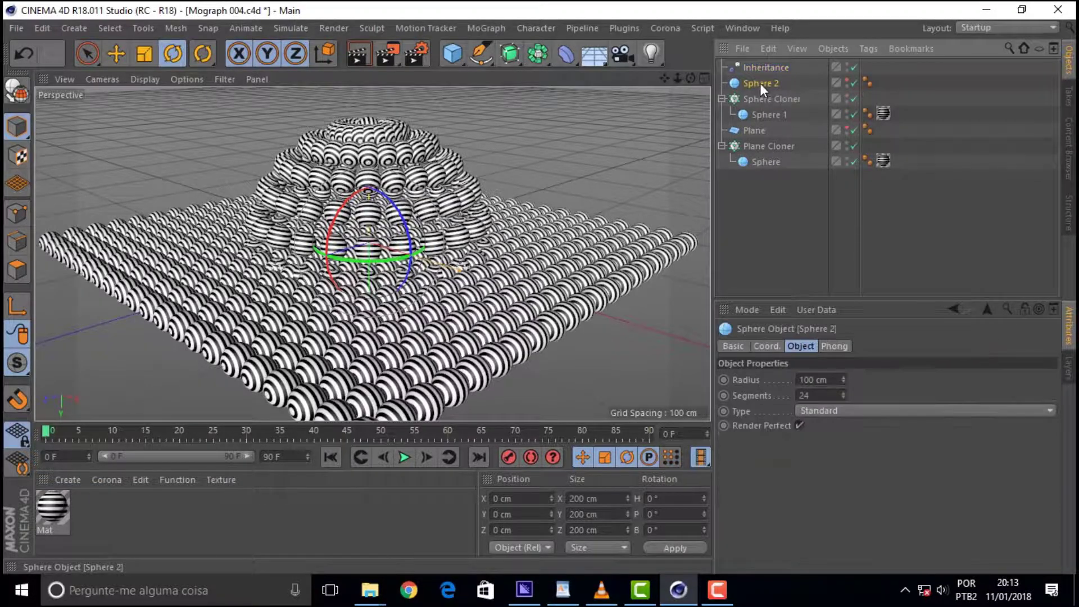
pyautogui.click(765, 146)
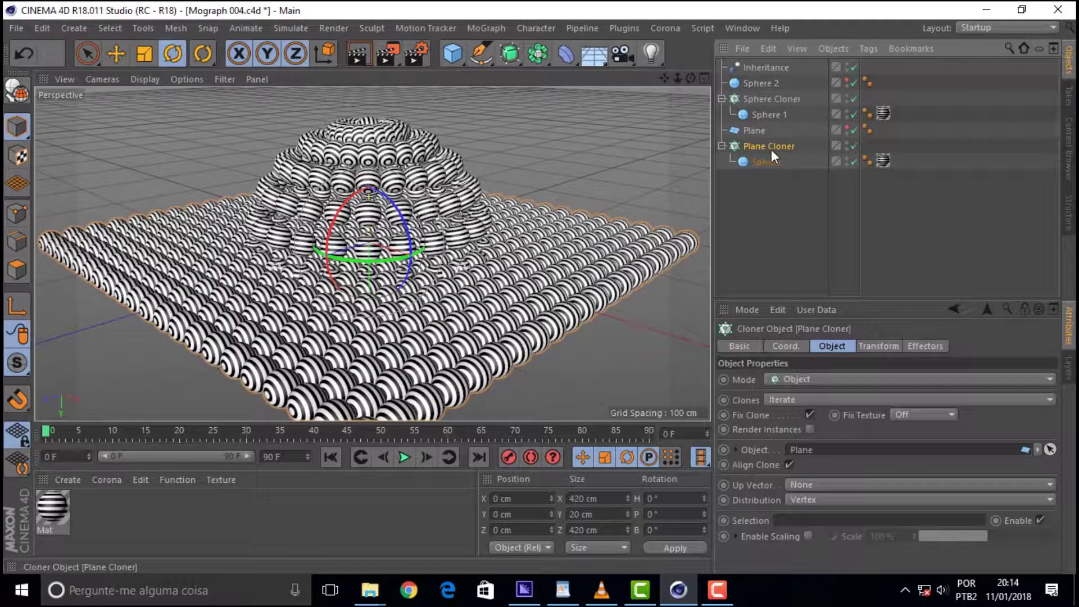
pyautogui.click(774, 99)
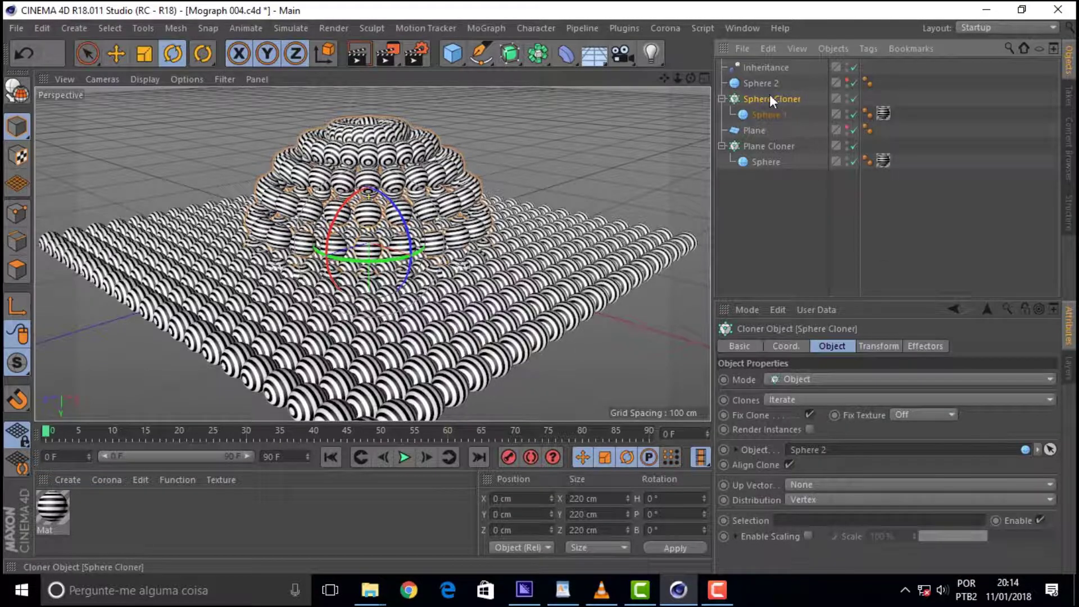
pyautogui.click(932, 345)
pyautogui.click(812, 382)
pyautogui.press('Delete')
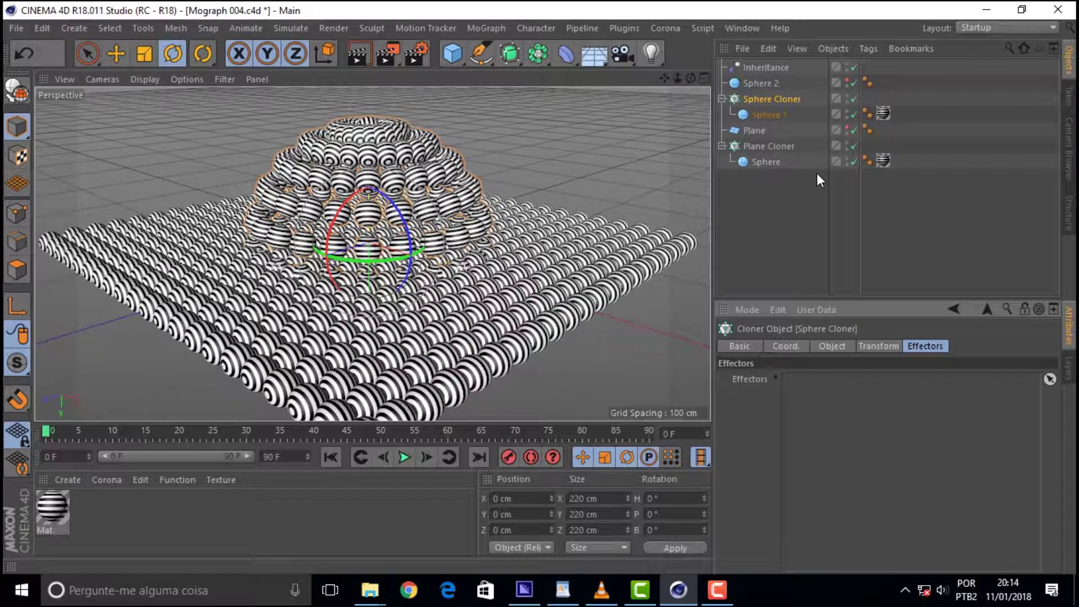
# Step: Add the Inheritance effector to the Plane Cloner's effectors list
pyautogui.click(769, 145)
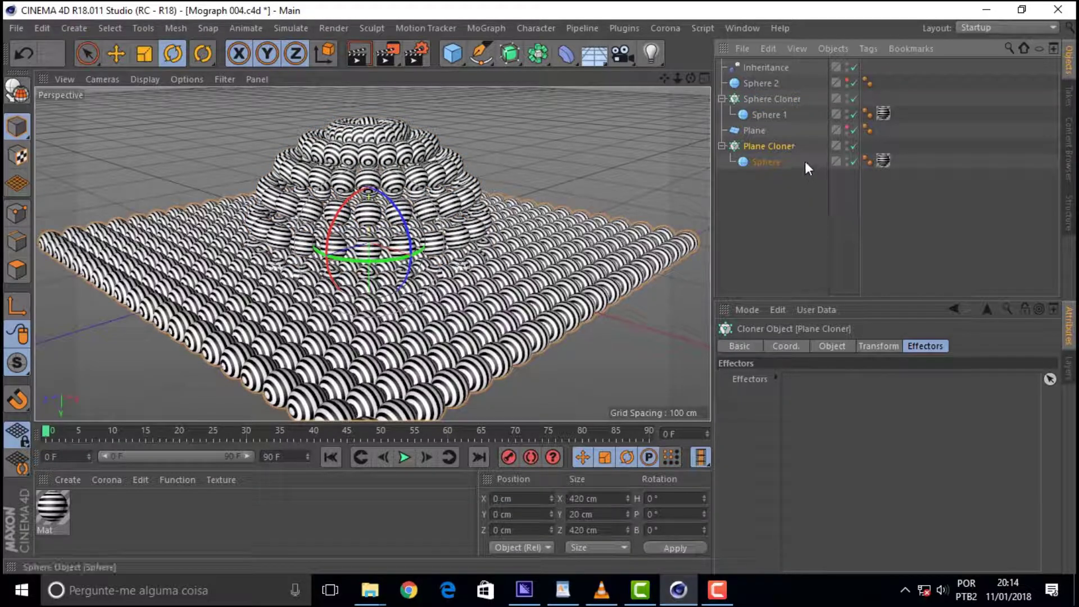
pyautogui.moveTo(765, 68); pyautogui.dragTo(838, 381)
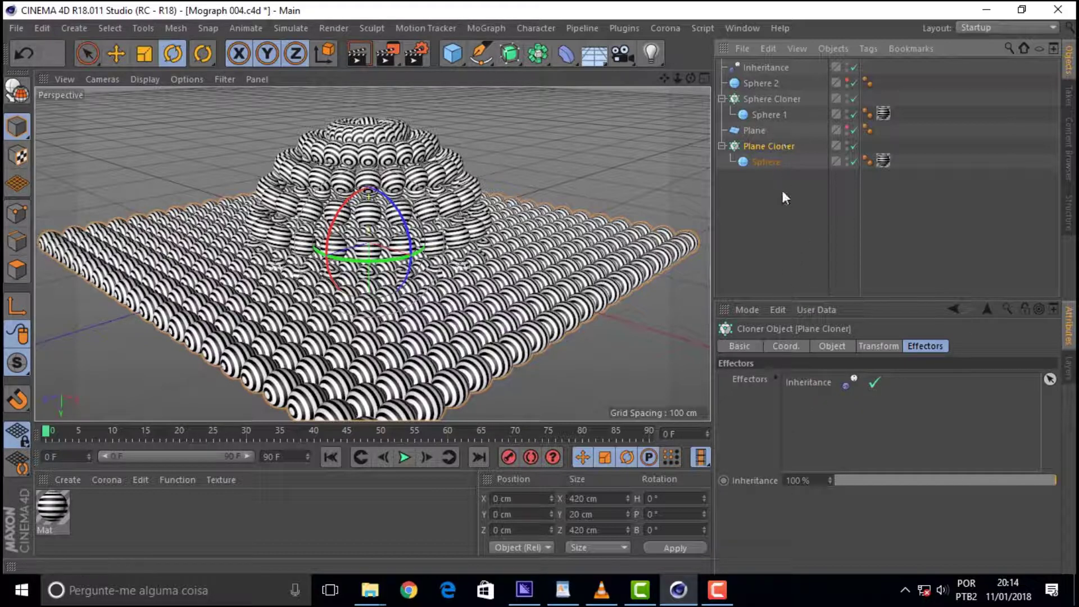
pyautogui.moveTo(689, 80); pyautogui.dragTo(689, 80)
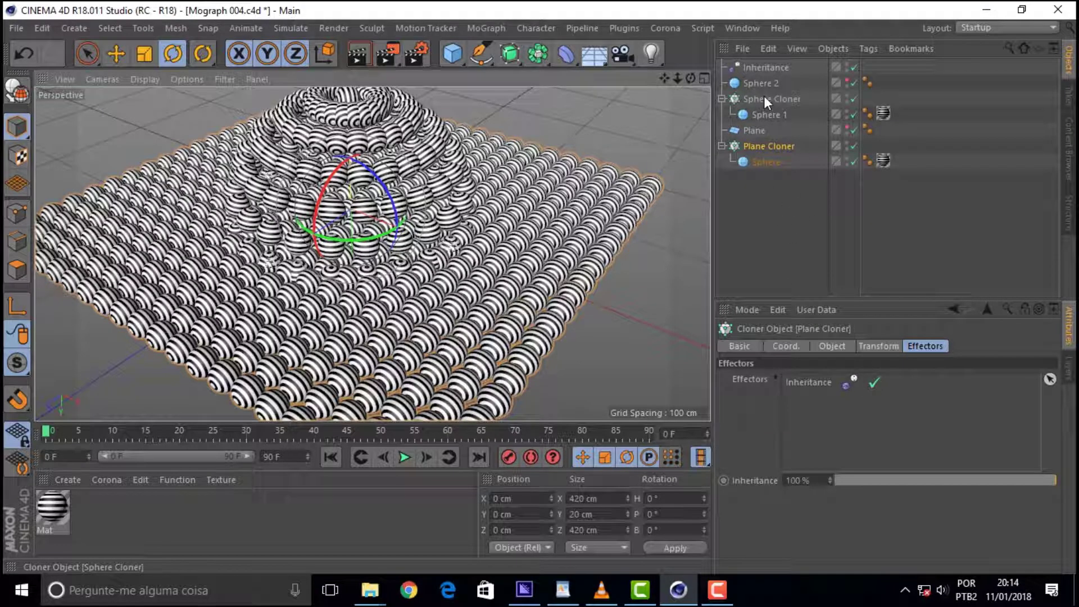
# Step: Link Sphere Cloner as the Inheritance effector's source object
pyautogui.click(757, 67)
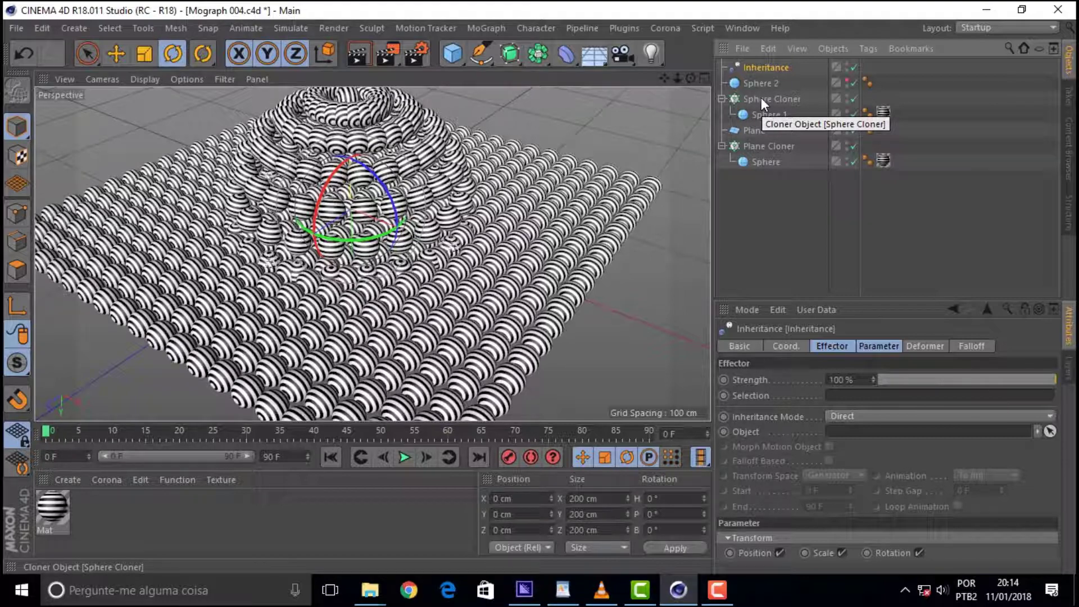
pyautogui.moveTo(761, 96); pyautogui.dragTo(868, 440)
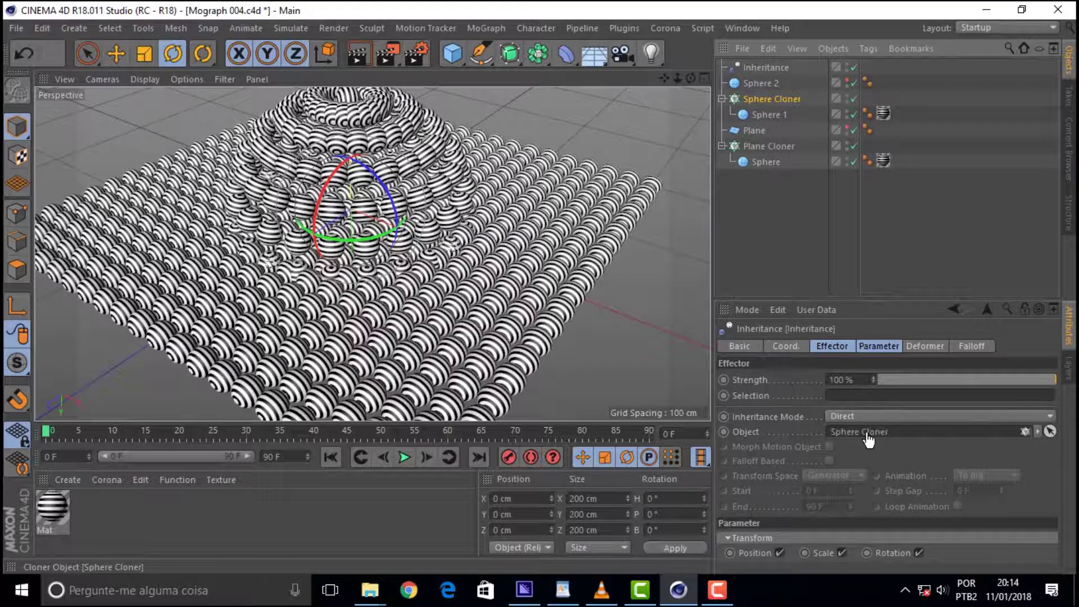
# Step: Undo the Inheritance source link and rename an object to 'Sphere 2'
pyautogui.hotkey('ctrl', 'z')
pyautogui.click(767, 68)
pyautogui.doubleClick(757, 83)
pyautogui.write('Sphere 2')
pyautogui.press('Return')
pyautogui.click(759, 68)
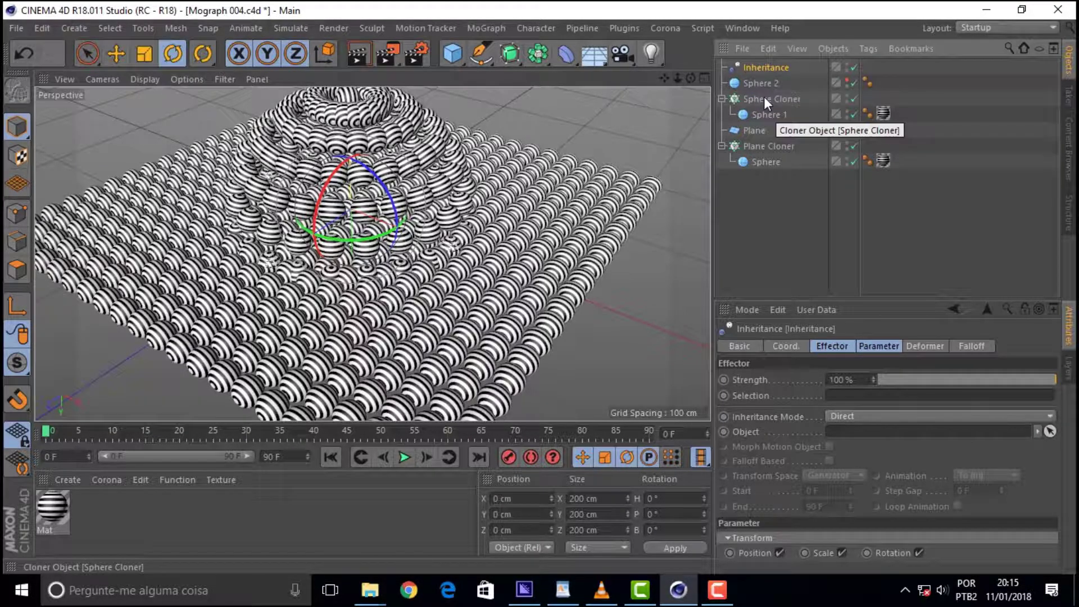
# Step: Review the Sphere Cloner and Inheritance settings, then link Sphere Cloner with Morph Motion Object on
pyautogui.click(760, 98)
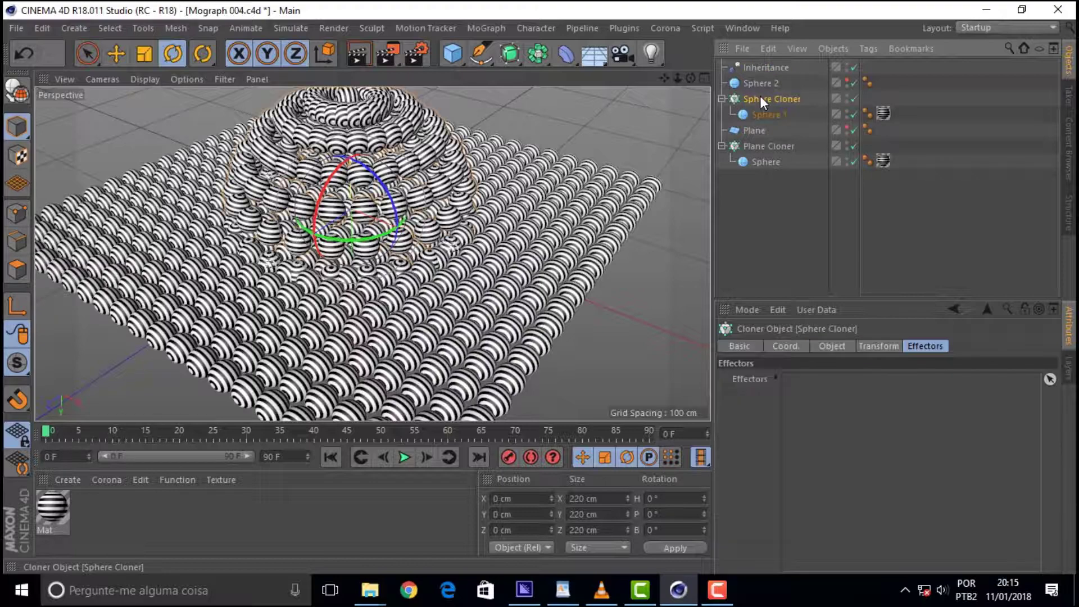
pyautogui.click(829, 344)
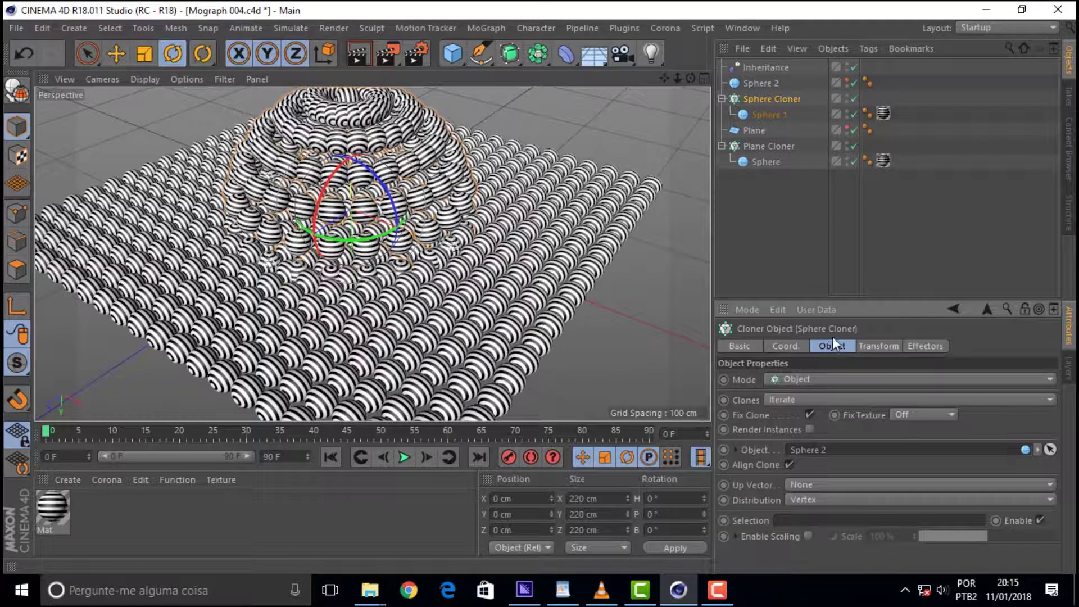
pyautogui.click(760, 67)
pyautogui.click(879, 345)
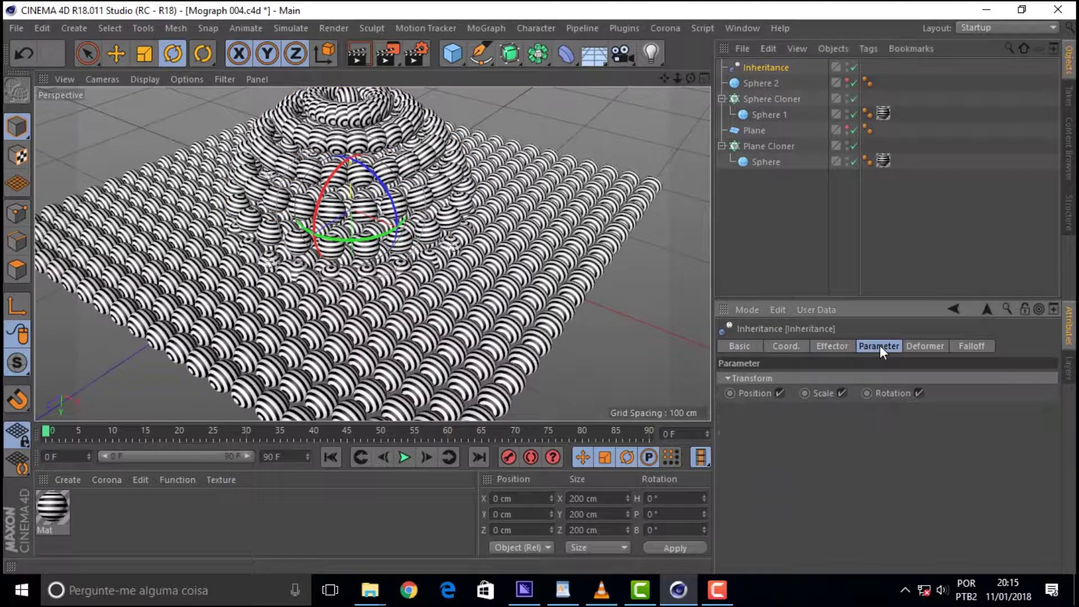
pyautogui.click(925, 345)
pyautogui.click(832, 346)
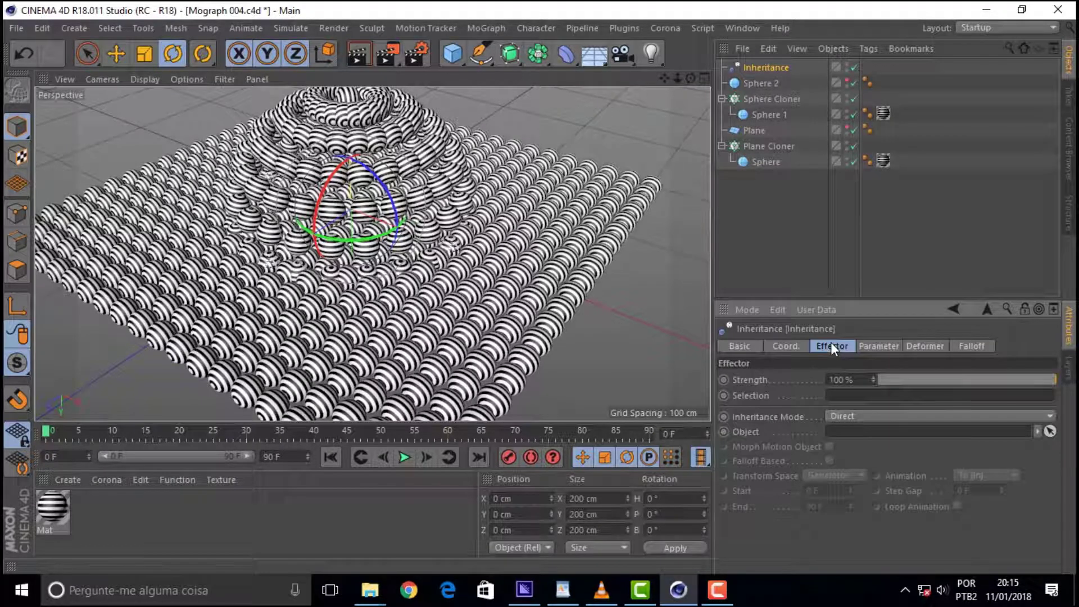
pyautogui.moveTo(759, 99)
pyautogui.mouseDown()
pyautogui.moveTo(818, 248)
pyautogui.moveTo(861, 436)
pyautogui.mouseUp()
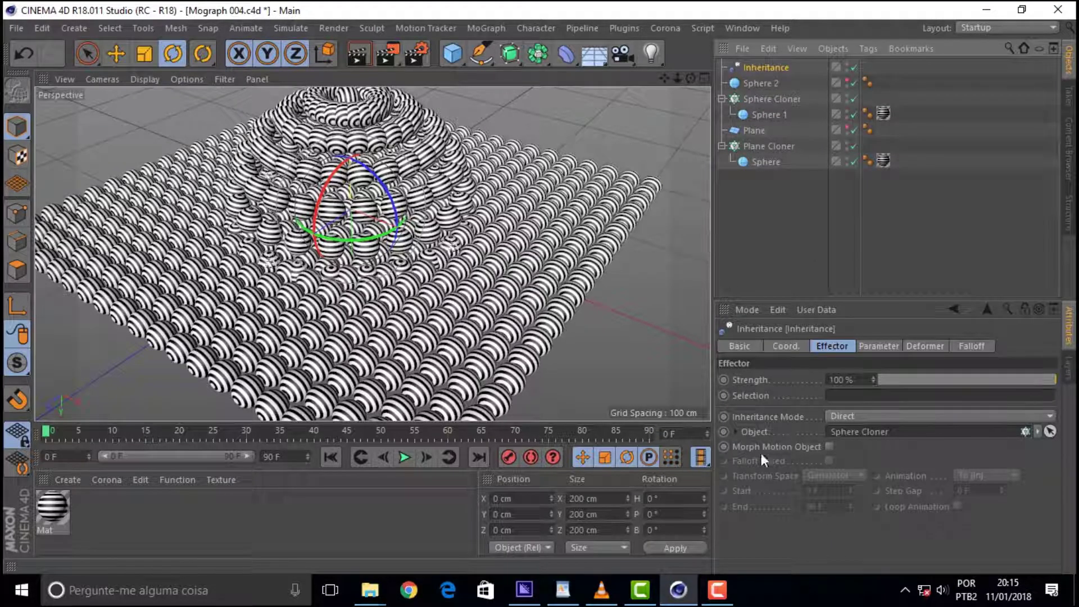
pyautogui.click(830, 446)
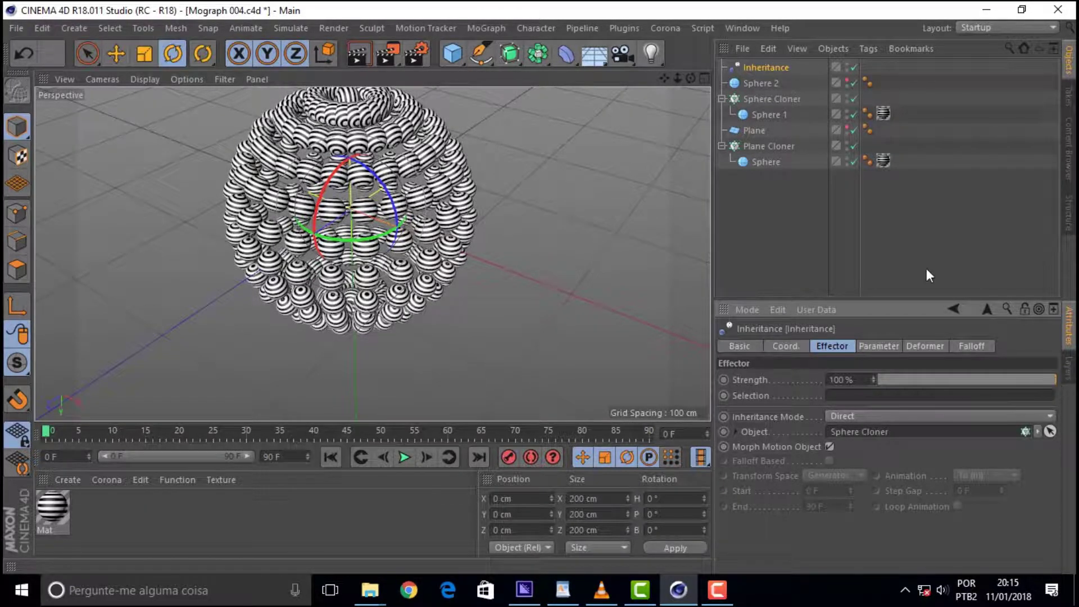
# Step: Set Inheritance Strength from 0% to 23%, hide the Sphere Cloner, and view from low
pyautogui.moveTo(1054, 382)
pyautogui.mouseDown()
pyautogui.moveTo(720, 400)
pyautogui.moveTo(747, 433)
pyautogui.mouseUp()
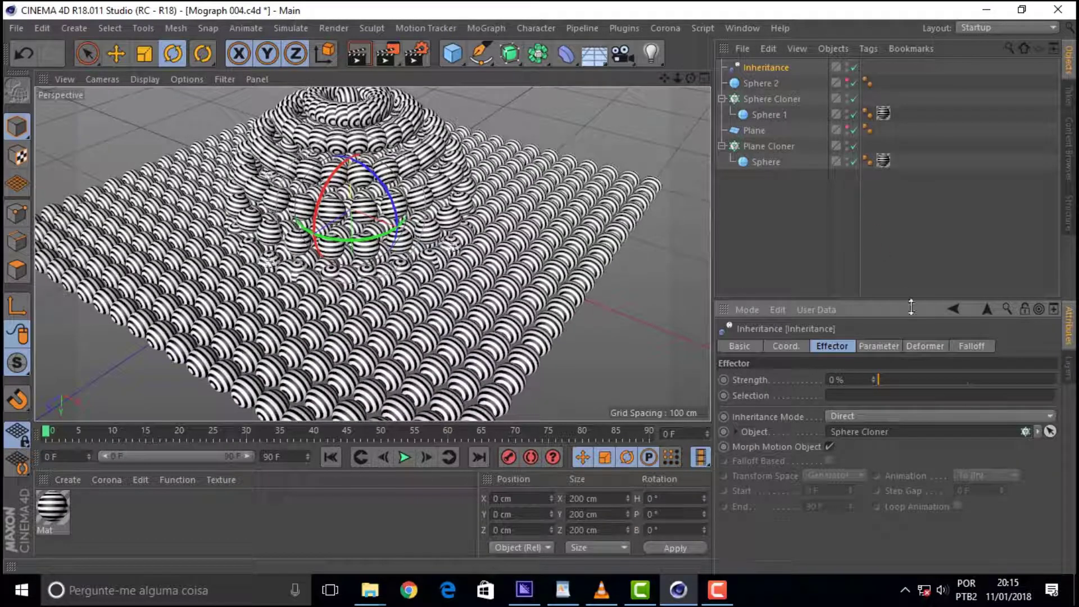
pyautogui.moveTo(880, 379); pyautogui.dragTo(920, 380)
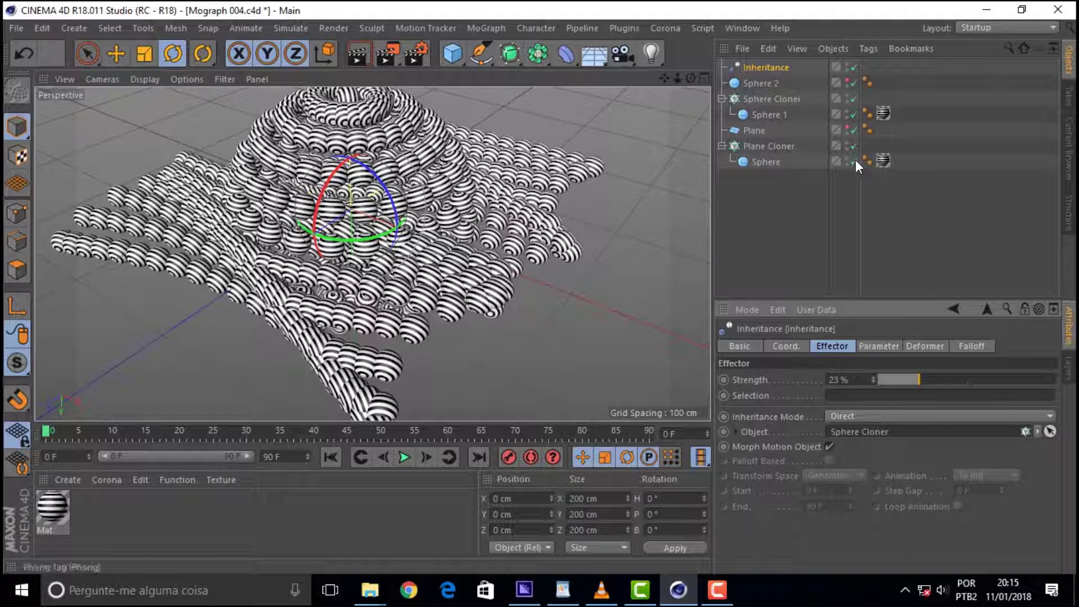
pyautogui.click(848, 141)
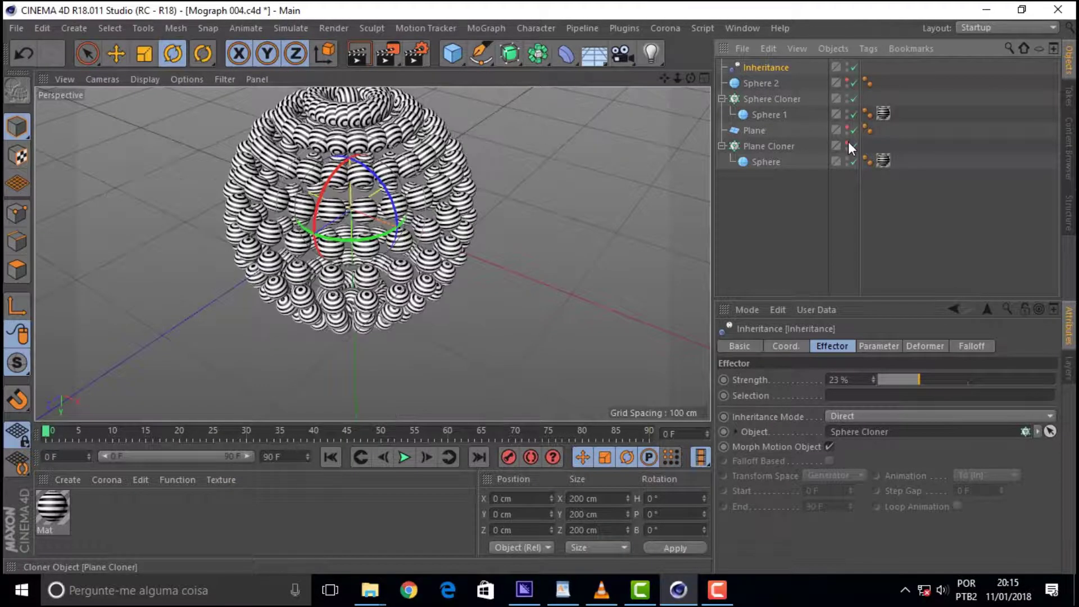
pyautogui.click(848, 141)
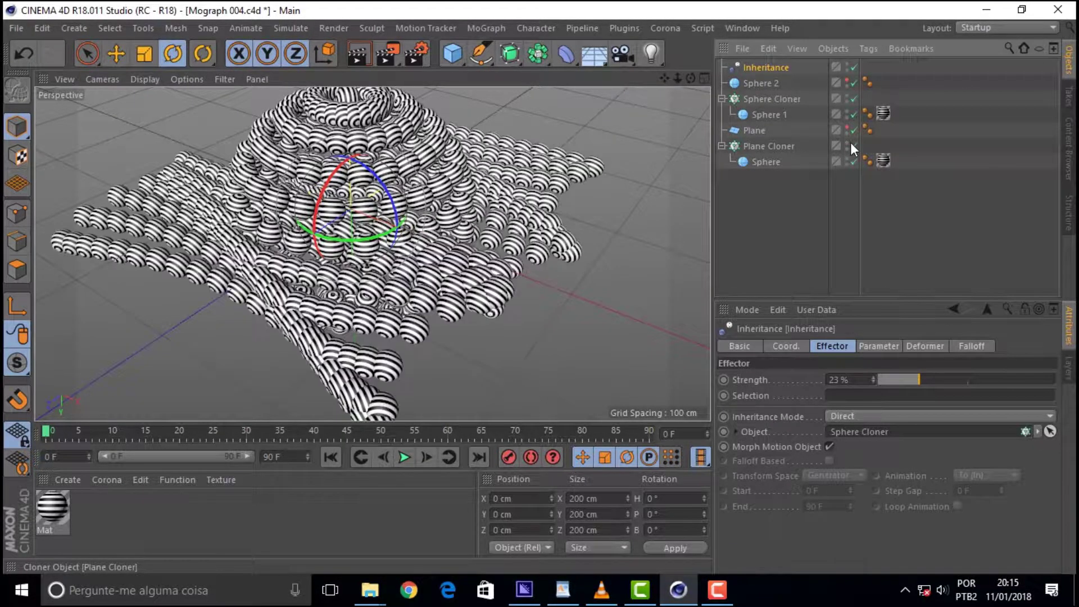
pyautogui.click(847, 96)
pyautogui.moveTo(693, 79)
pyautogui.mouseDown()
pyautogui.moveTo(666, 76)
pyautogui.moveTo(685, 78)
pyautogui.mouseUp()
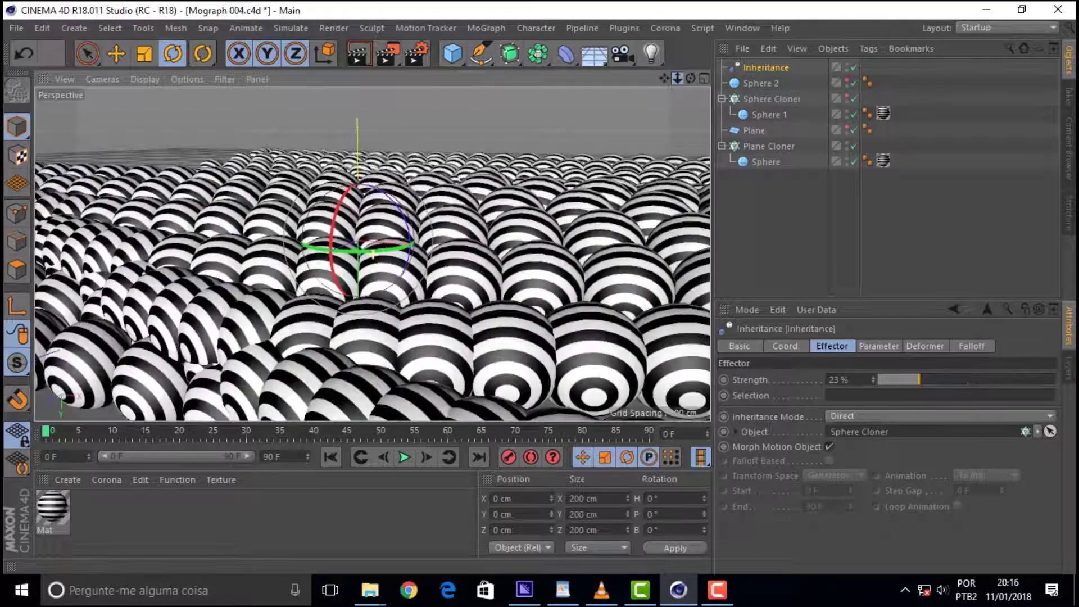
# Step: Sweep Inheritance Strength to 100%, inspect the clones from above, then settle Strength at 54%
pyautogui.moveTo(936, 380)
pyautogui.mouseDown()
pyautogui.moveTo(912, 378)
pyautogui.moveTo(1056, 378)
pyautogui.mouseUp()
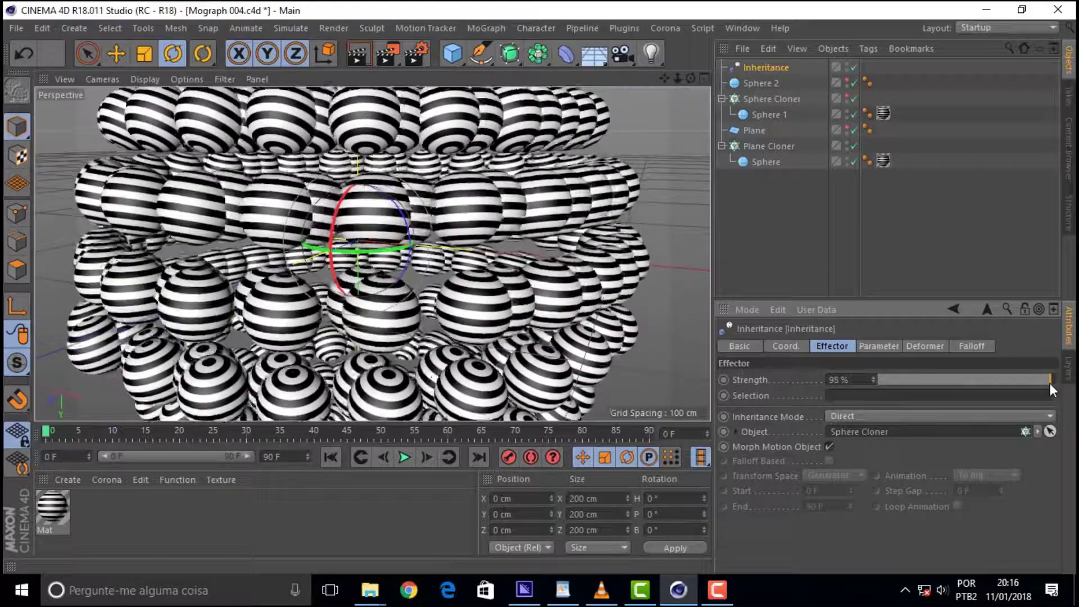
pyautogui.moveTo(690, 77); pyautogui.dragTo(695, 146)
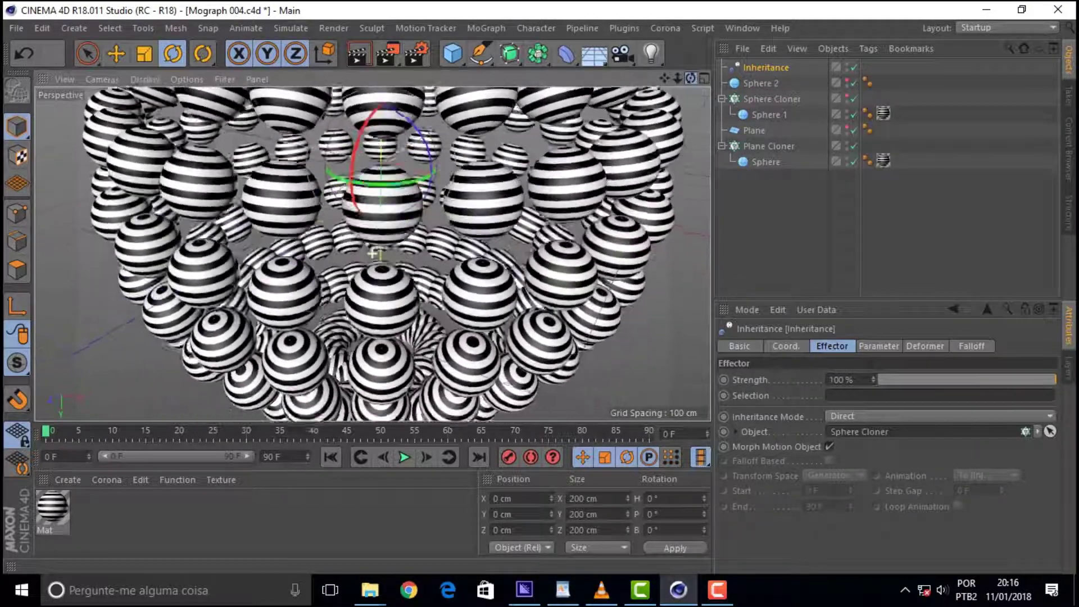
pyautogui.keyDown('alt'); pyautogui.moveTo(372, 254); pyautogui.dragTo(372, 254); pyautogui.keyUp('alt')
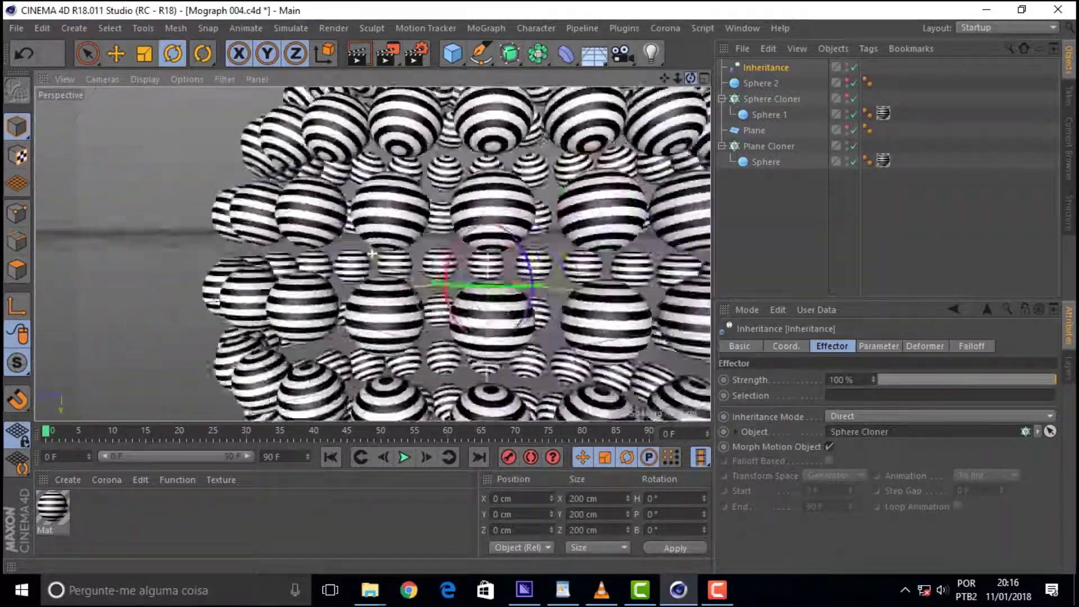
pyautogui.moveTo(690, 78); pyautogui.dragTo(697, 87)
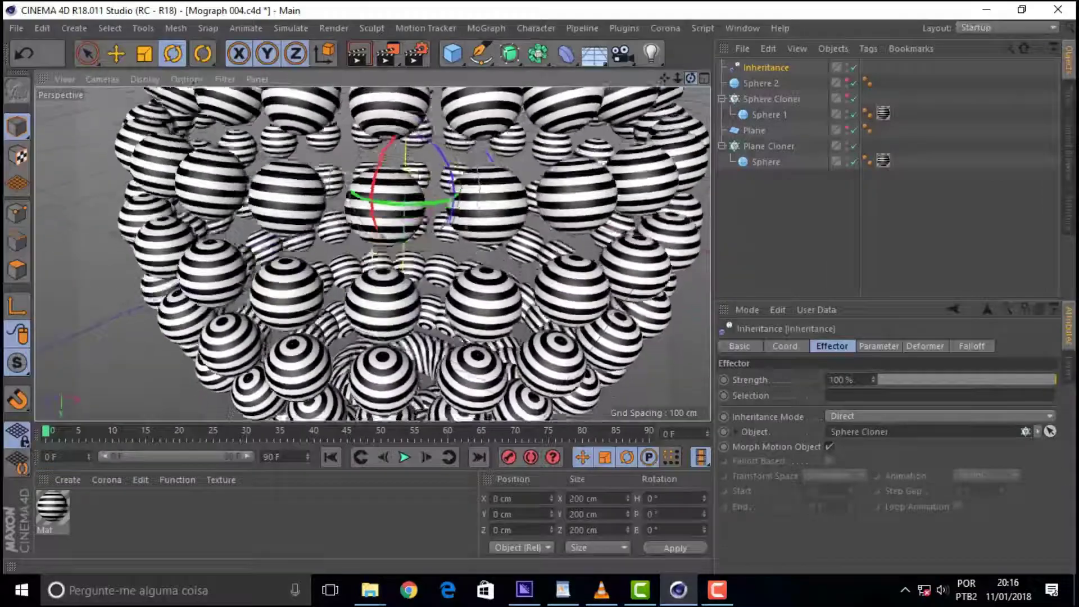
pyautogui.scroll(-5, 373, 254)
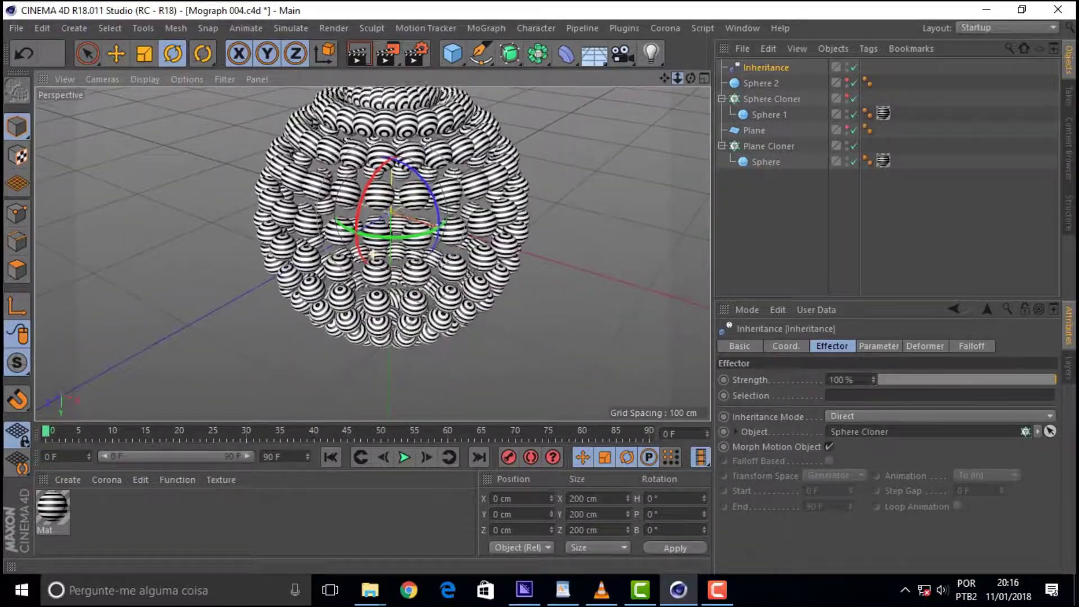
pyautogui.moveTo(1054, 379); pyautogui.dragTo(799, 383)
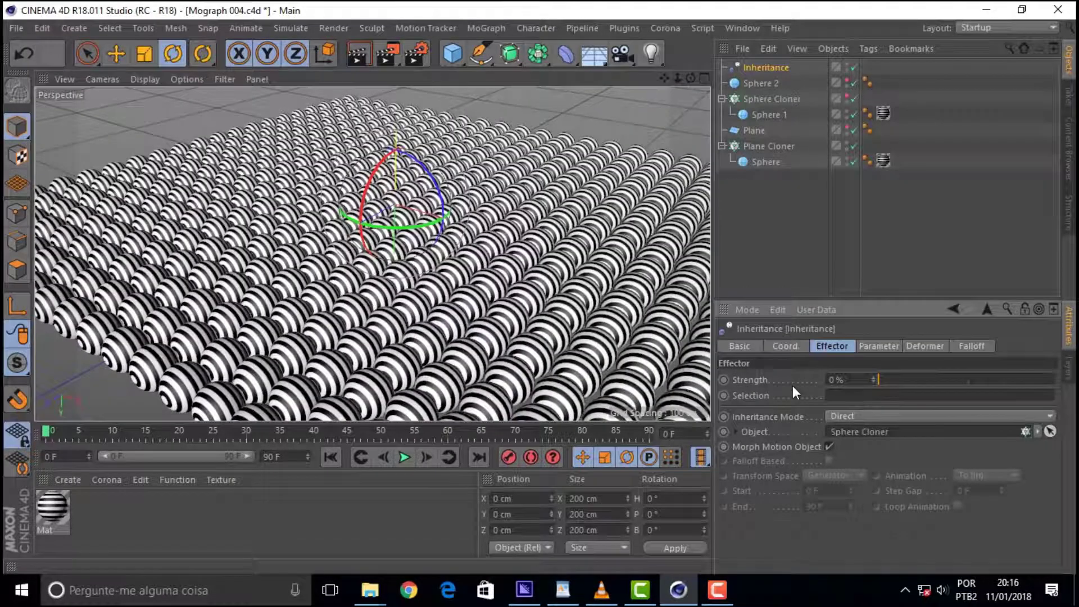
pyautogui.moveTo(880, 379); pyautogui.dragTo(844, 381)
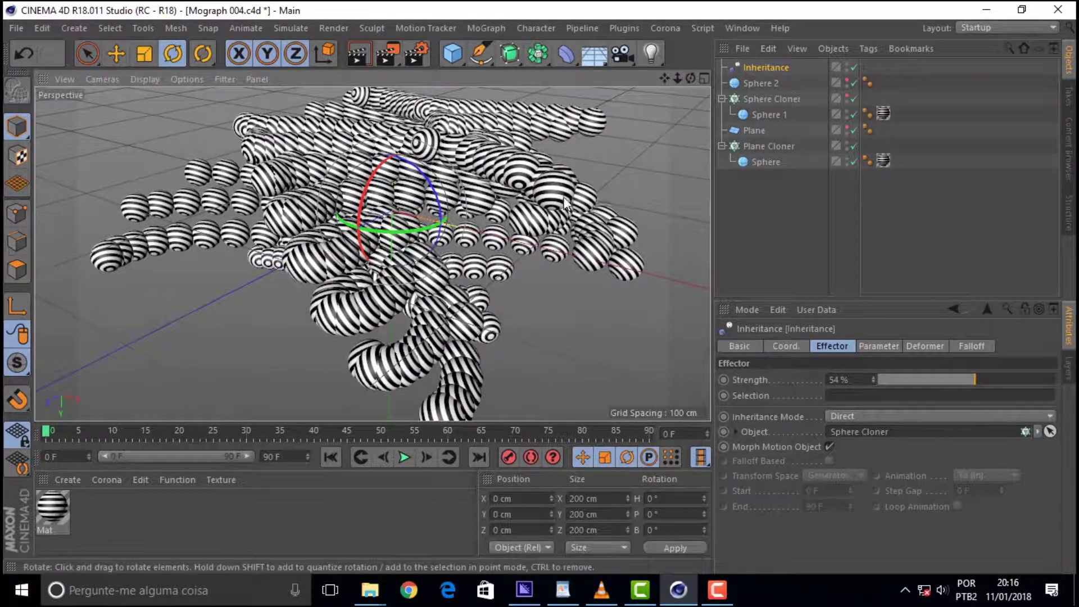
pyautogui.click(482, 27)
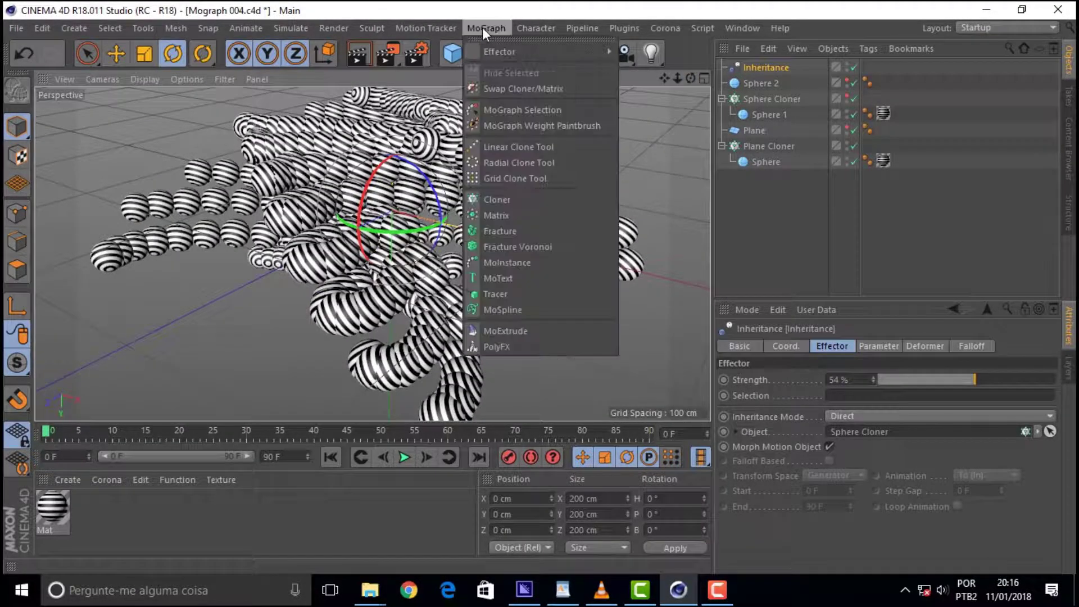
# Step: Dismiss the MoGraph menu, run Strength to 100% then 0%, and orbit in close
pyautogui.click(654, 112)
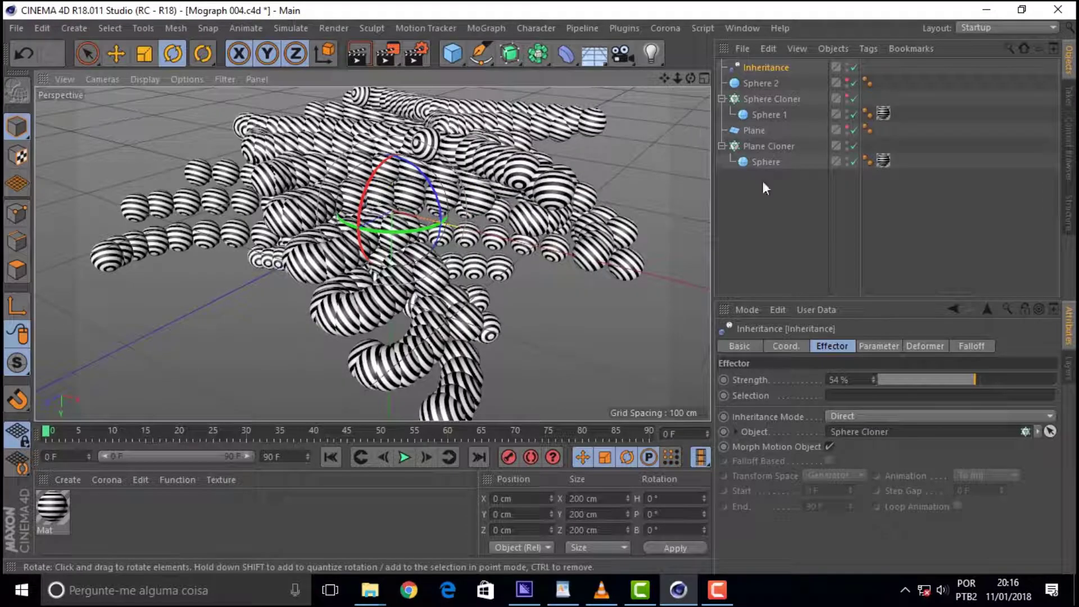
pyautogui.moveTo(979, 380)
pyautogui.mouseDown()
pyautogui.moveTo(886, 397)
pyautogui.moveTo(1056, 380)
pyautogui.moveTo(810, 376)
pyautogui.moveTo(1057, 379)
pyautogui.mouseUp()
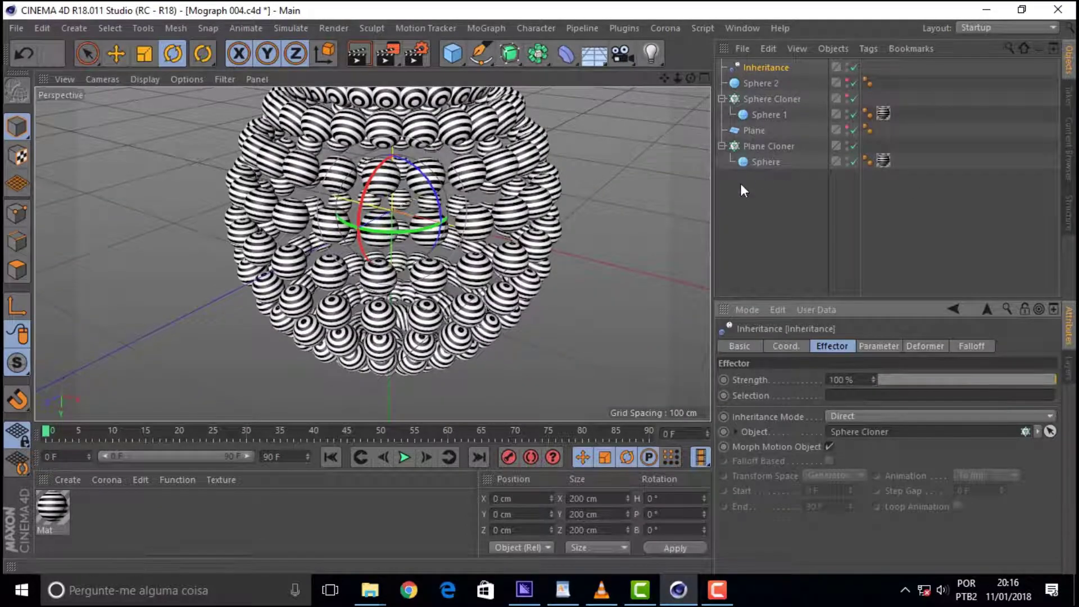
pyautogui.moveTo(1052, 380); pyautogui.dragTo(816, 396)
pyautogui.keyDown('alt'); pyautogui.moveTo(371, 252); pyautogui.dragTo(393, 247); pyautogui.keyUp('alt')
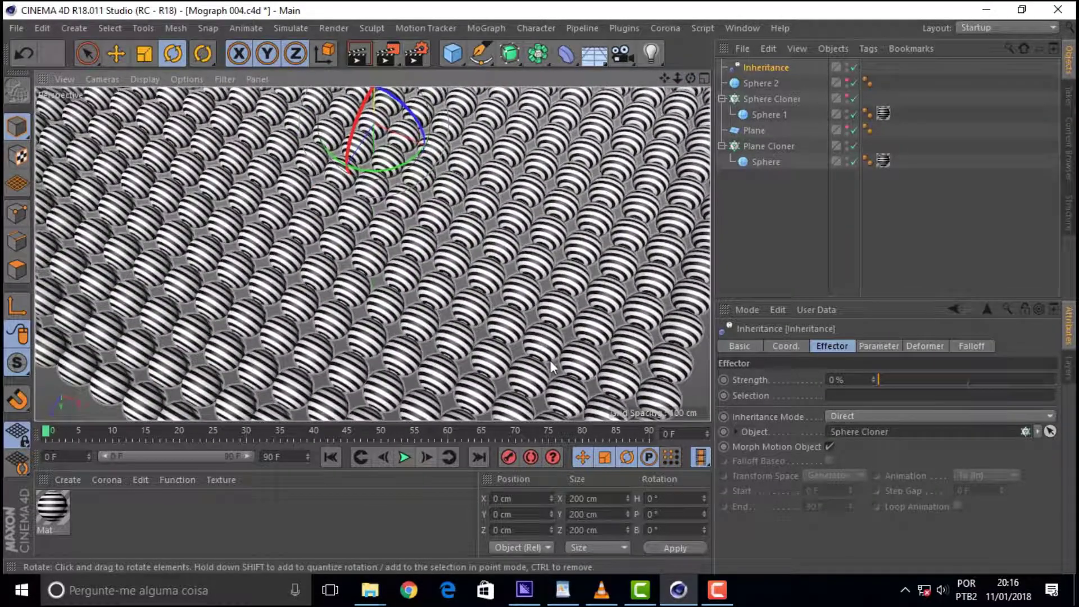